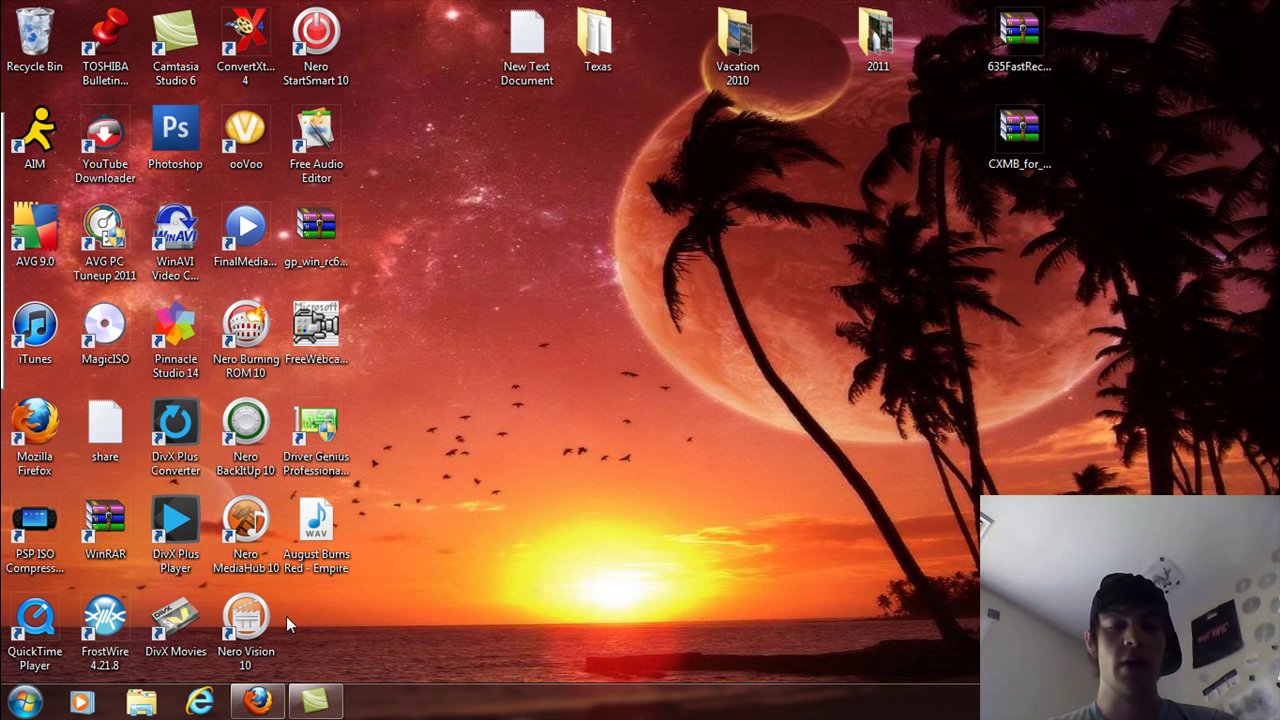
{"action": "left_click", "coordinate": [122, 705]}
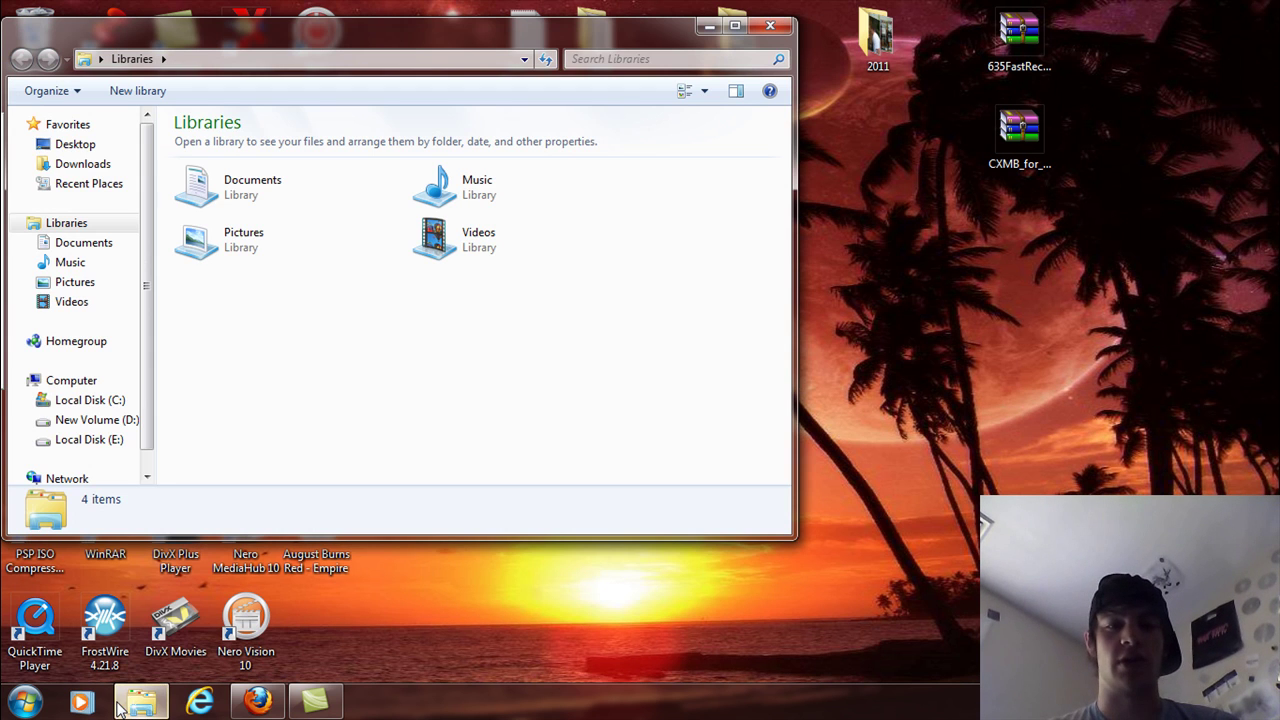
{"action": "left_click", "coordinate": [62, 170]}
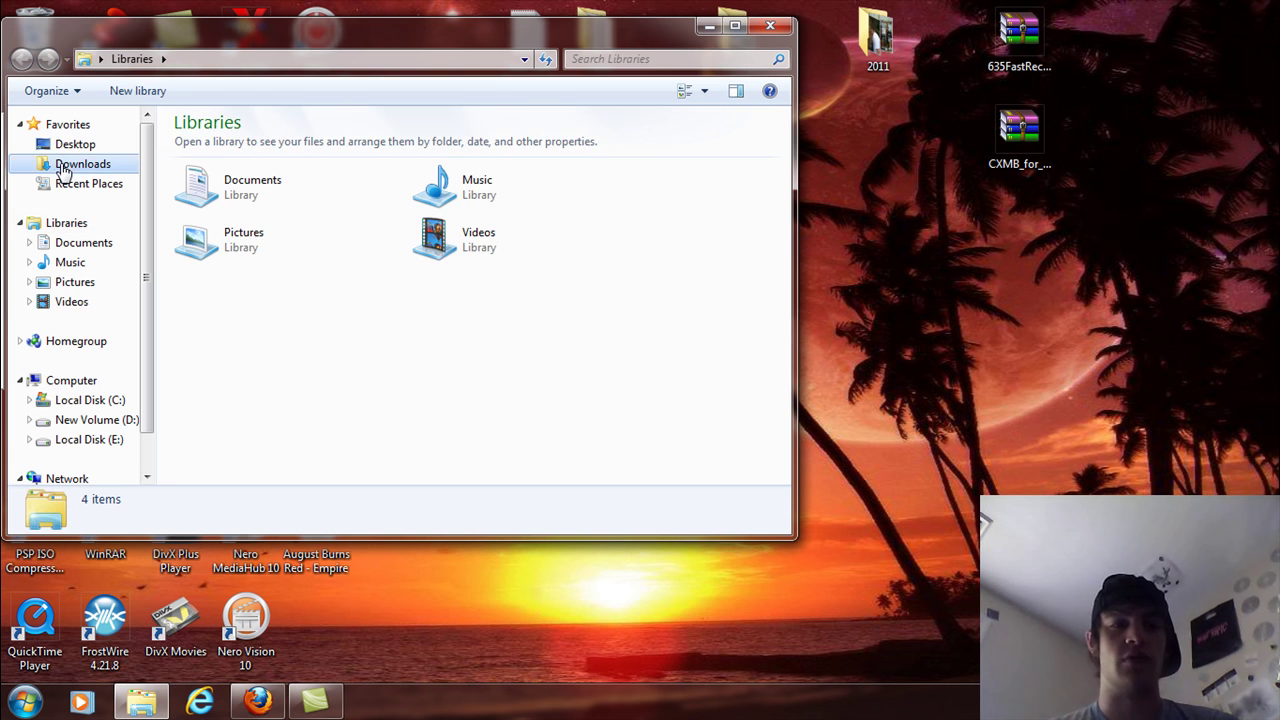
{"action": "left_click", "coordinate": [773, 27]}
- Move the CXMB_for_3.71-6.39 archive to the middle of the desktop and open it in WinRAR, dismissing the licence reminder
{"action": "left_click_drag", "start_coordinate": [1035, 140], "coordinate": [761, 329]}
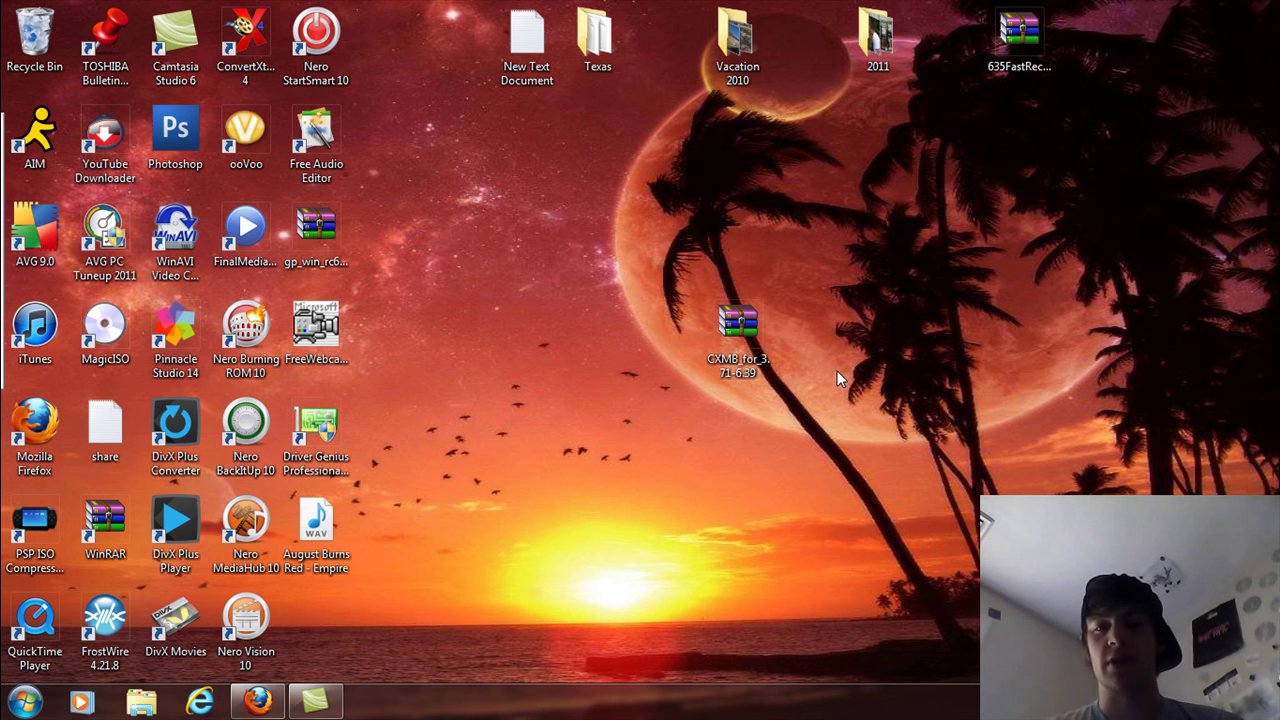
{"action": "double_click", "coordinate": [750, 325]}
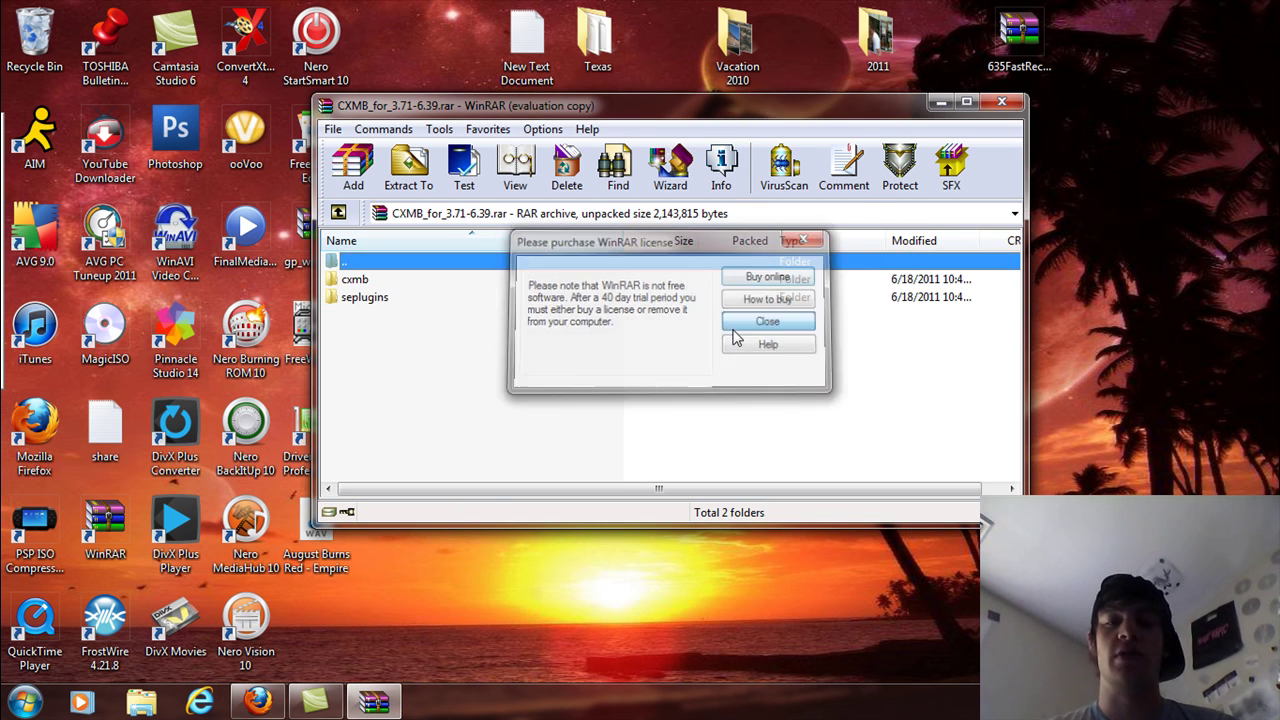
{"action": "left_click", "coordinate": [735, 322]}
- Examine the archive's cxmb and seplugins folders, read vsh.txt, and return to the archive's root
{"action": "double_click", "coordinate": [364, 282]}
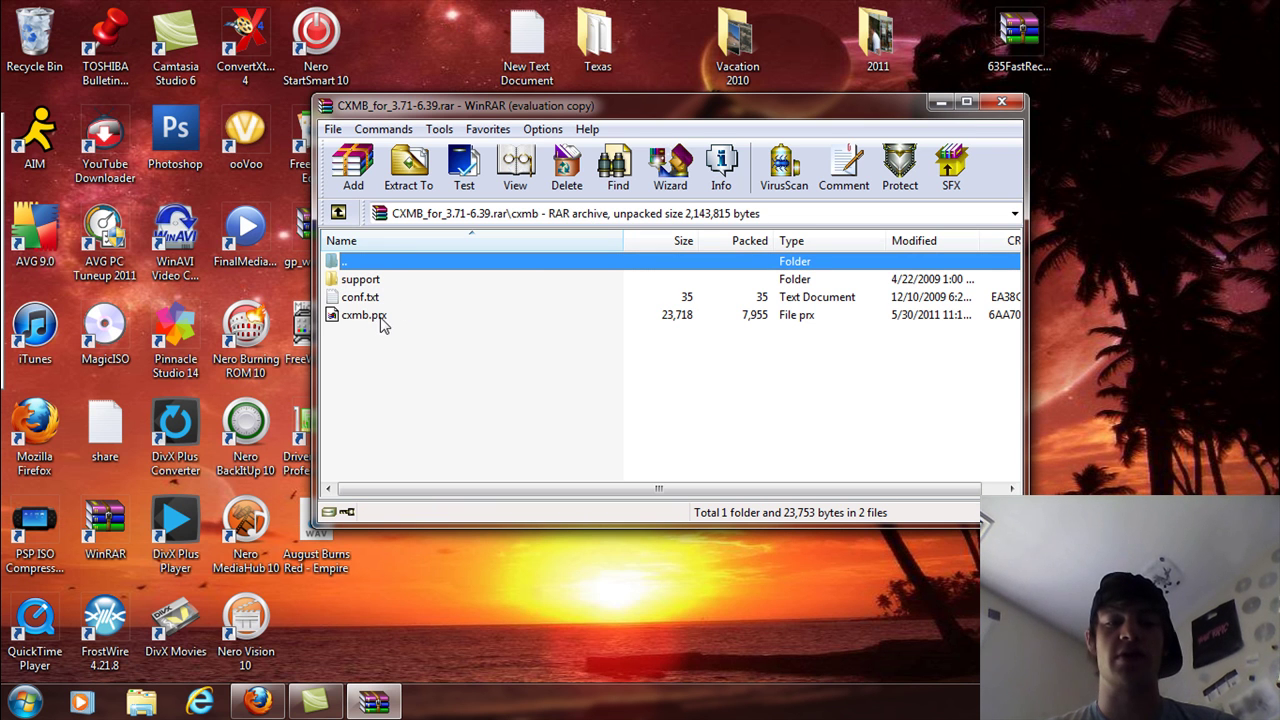
{"action": "left_click", "coordinate": [339, 213]}
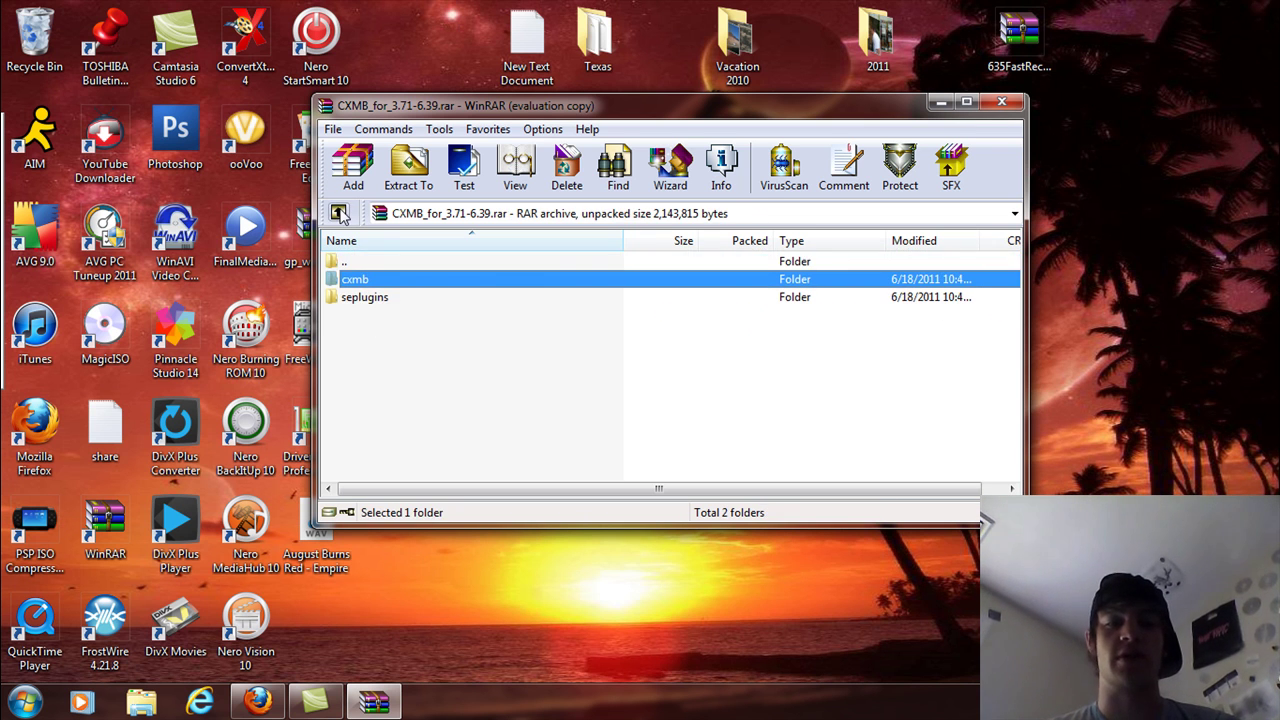
{"action": "double_click", "coordinate": [357, 298]}
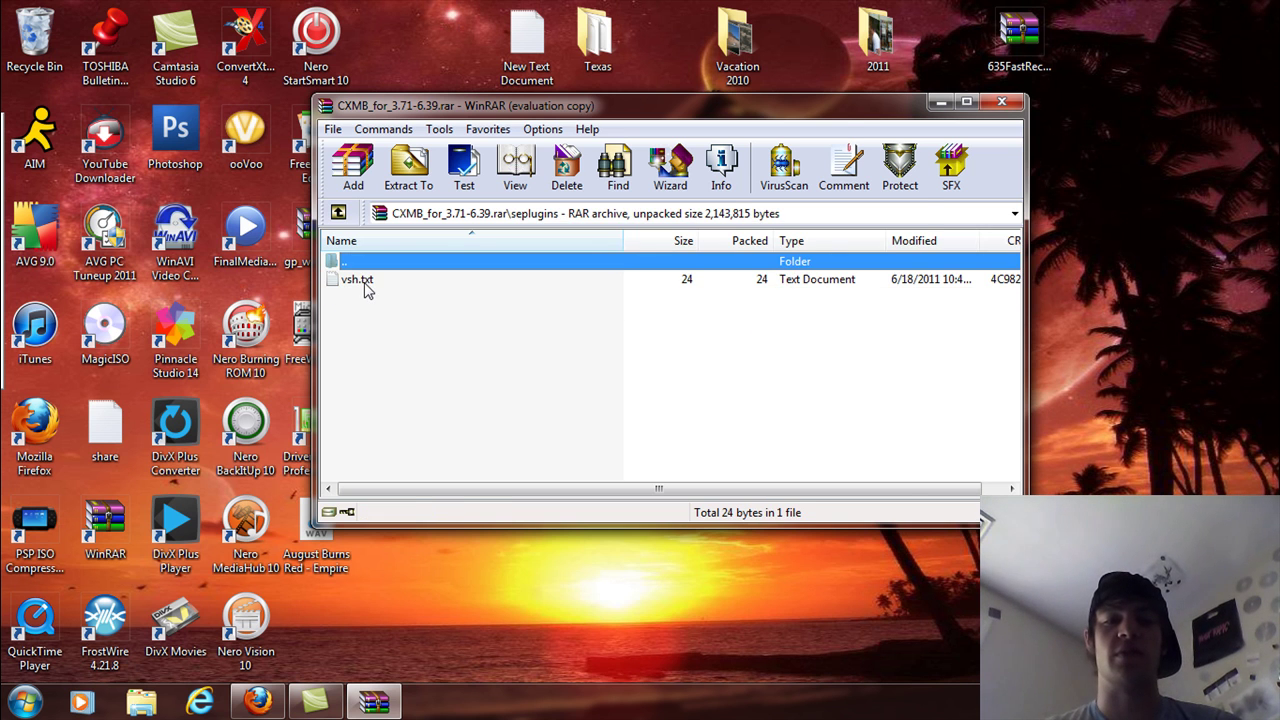
{"action": "double_click", "coordinate": [364, 282]}
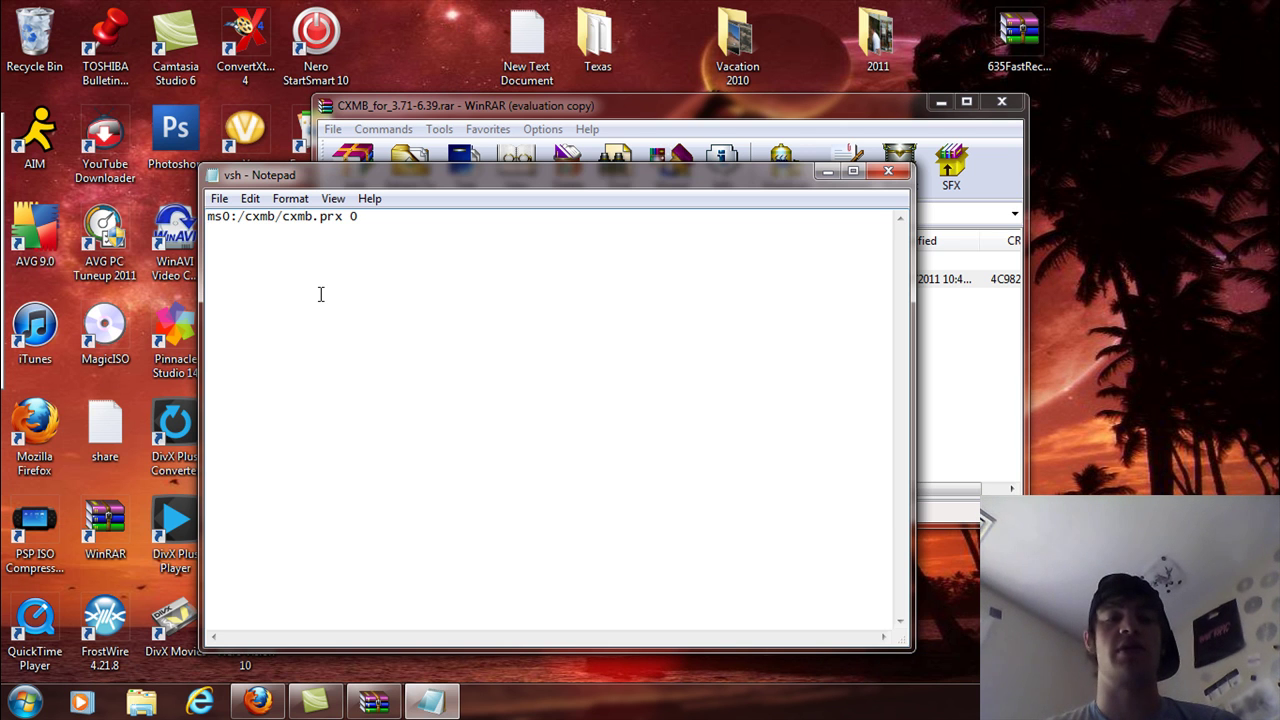
{"action": "left_click", "coordinate": [898, 174]}
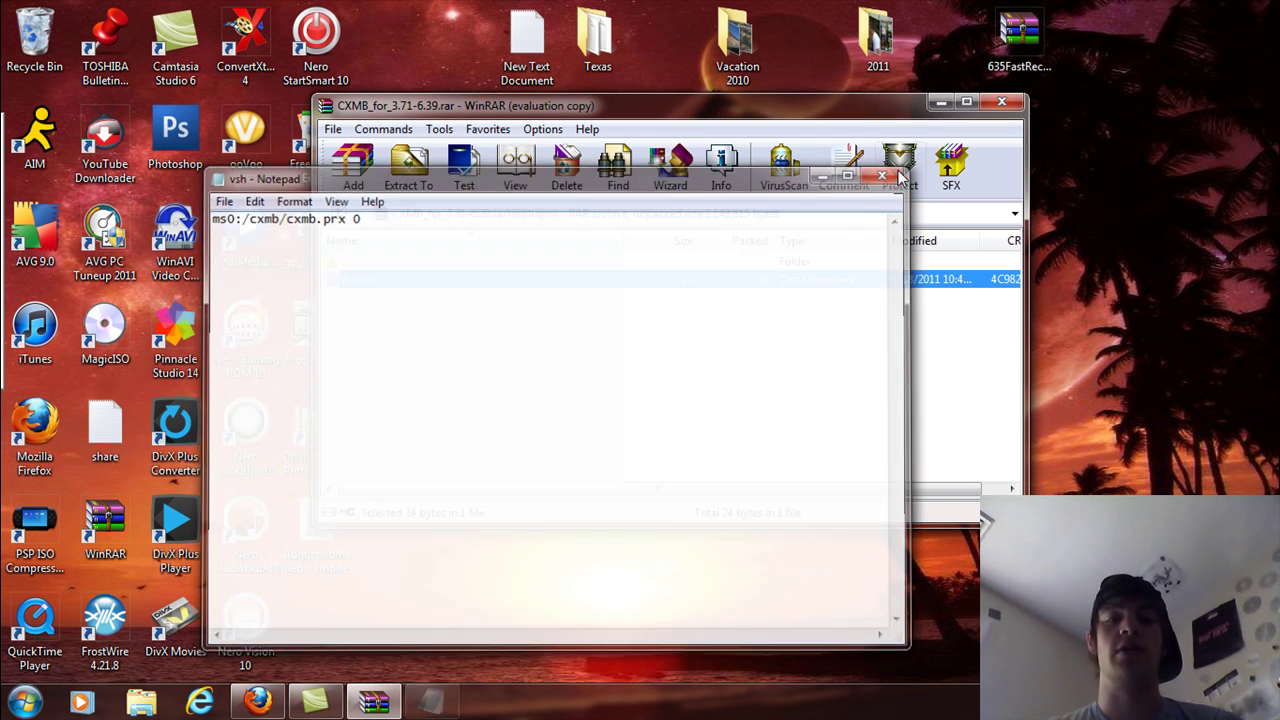
{"action": "left_click", "coordinate": [338, 213]}
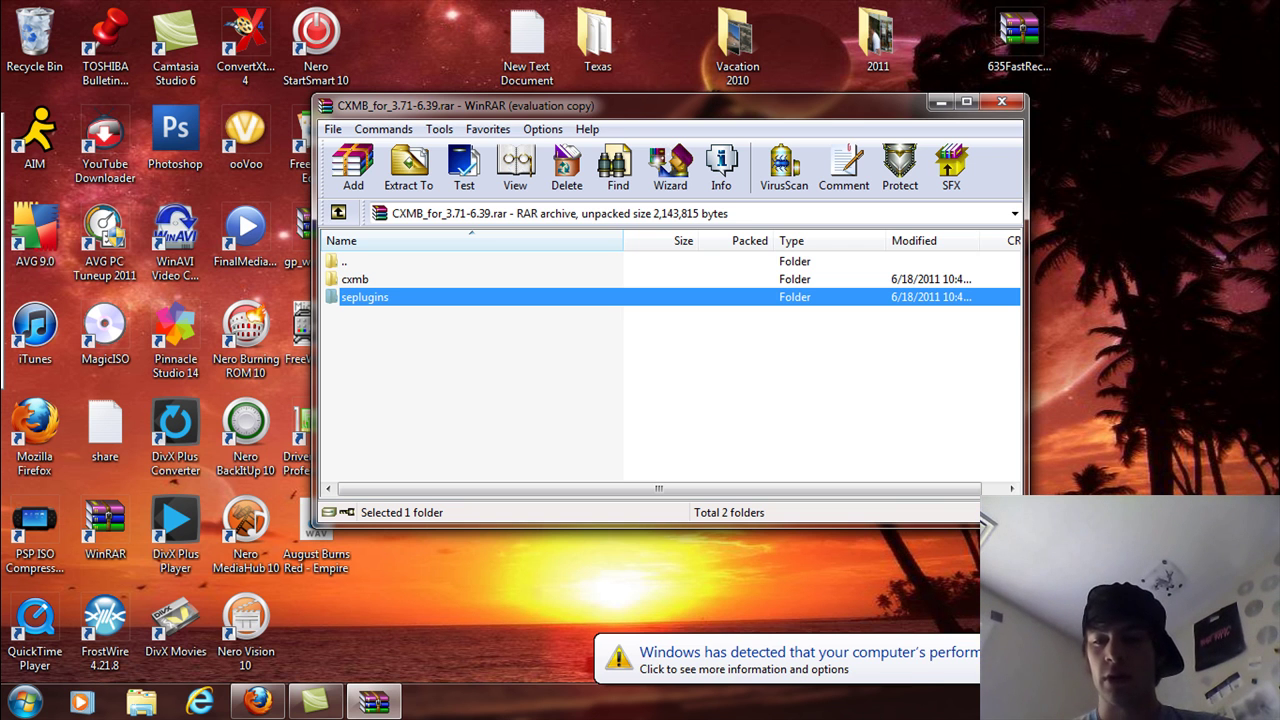
- Open Removable Disk (G:) from Computer and move the archive window aside so both folder lists are accessible
{"action": "left_click", "coordinate": [15, 705]}
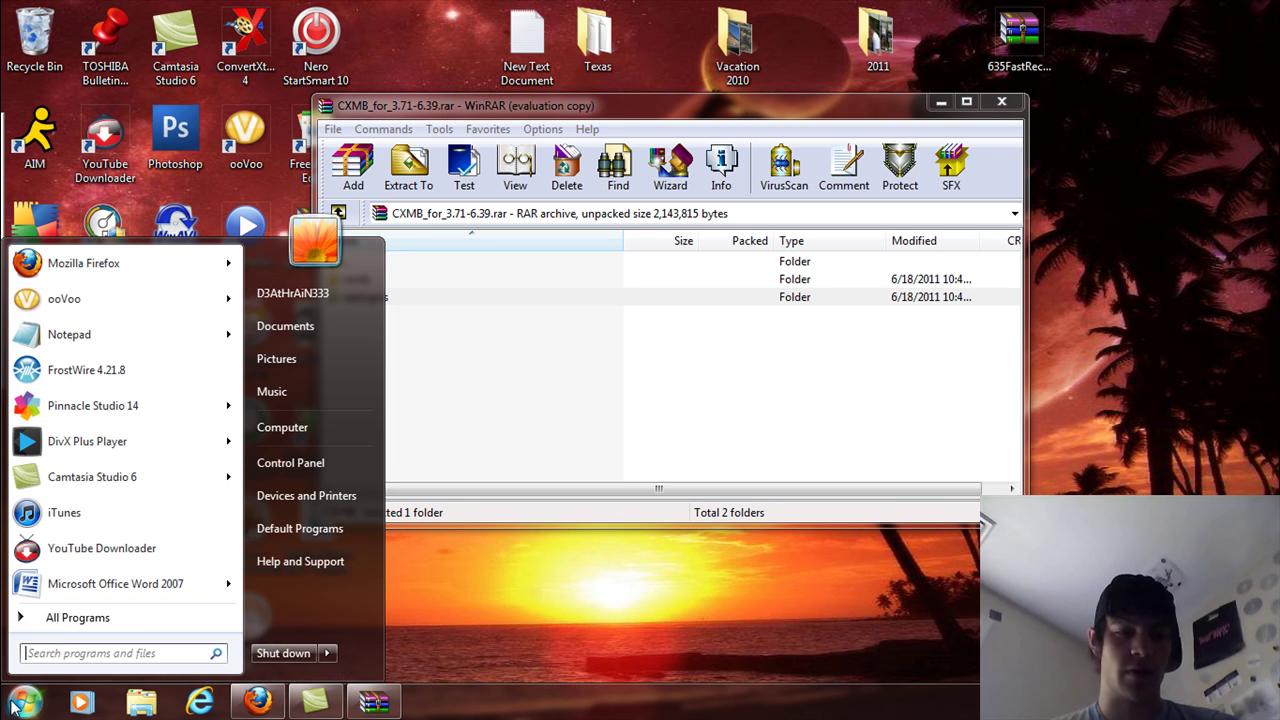
{"action": "left_click", "coordinate": [319, 416]}
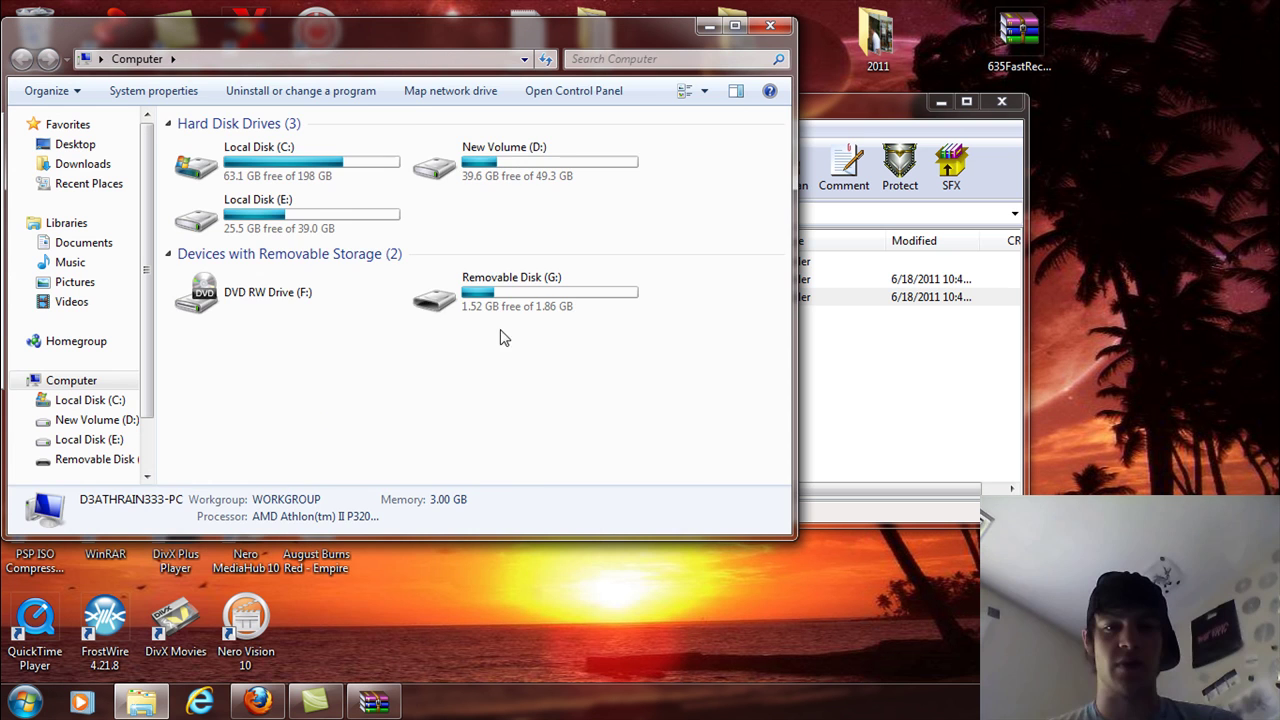
{"action": "double_click", "coordinate": [524, 316]}
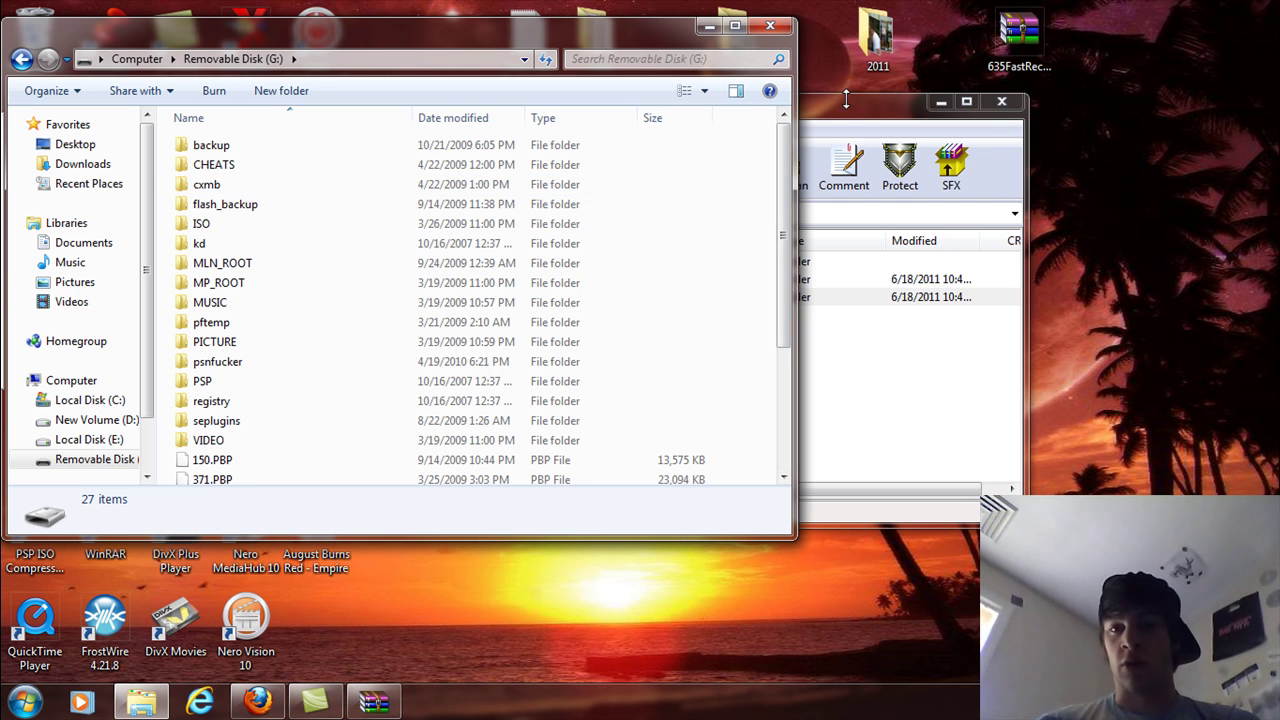
{"action": "left_click_drag", "start_coordinate": [860, 116], "coordinate": [993, 123]}
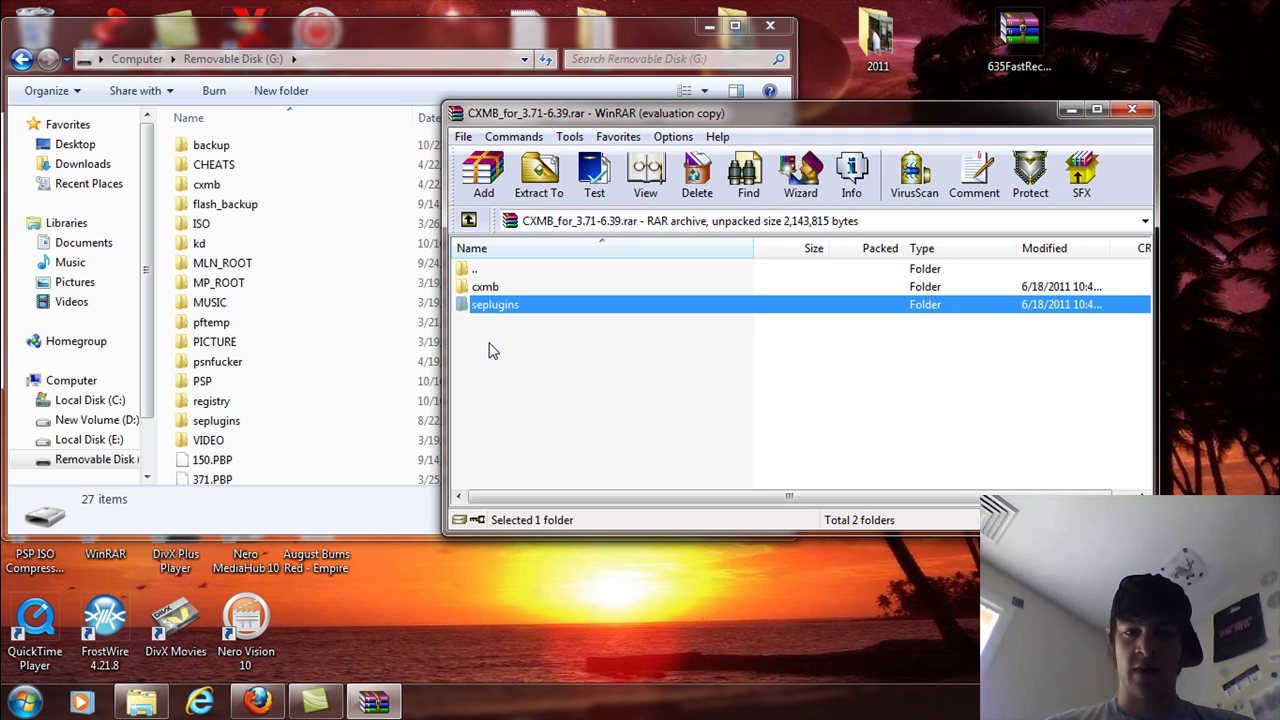
- Read the vsh text file in the seplugins folder on Removable Disk (G:), then close it
{"action": "left_click_drag", "start_coordinate": [490, 350], "coordinate": [488, 291]}
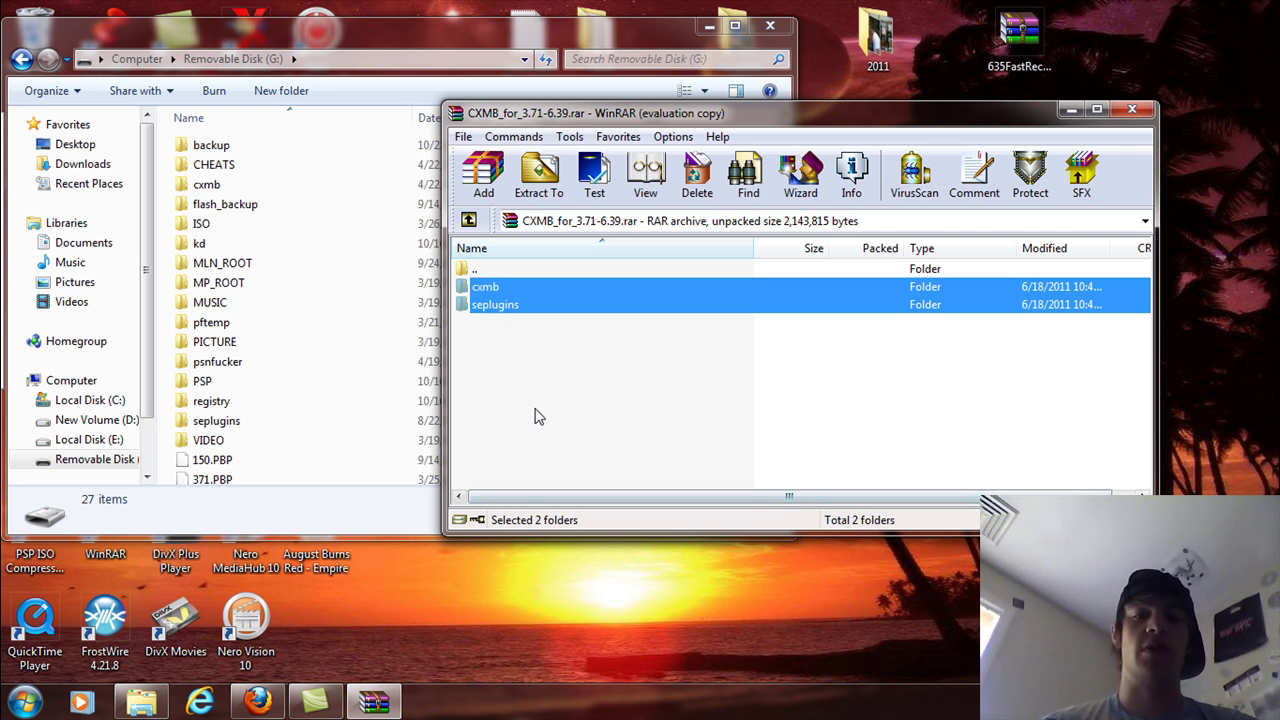
{"action": "left_click", "coordinate": [485, 309]}
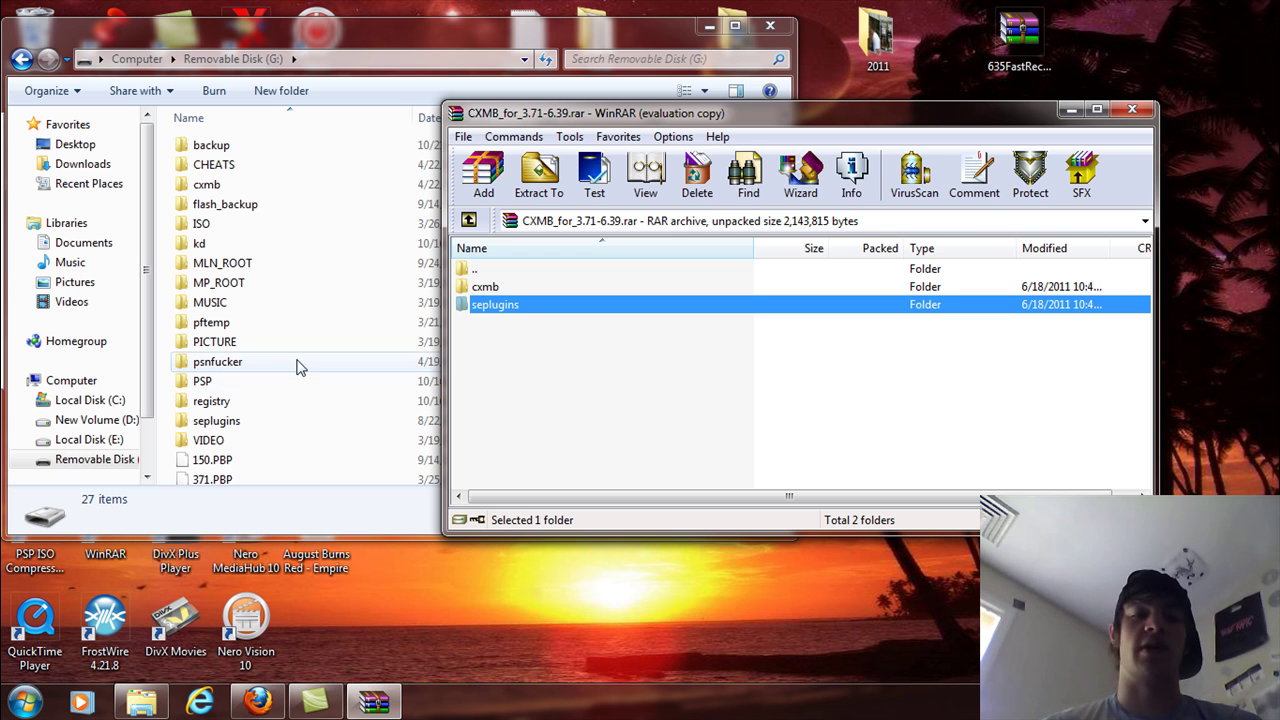
{"action": "double_click", "coordinate": [226, 421]}
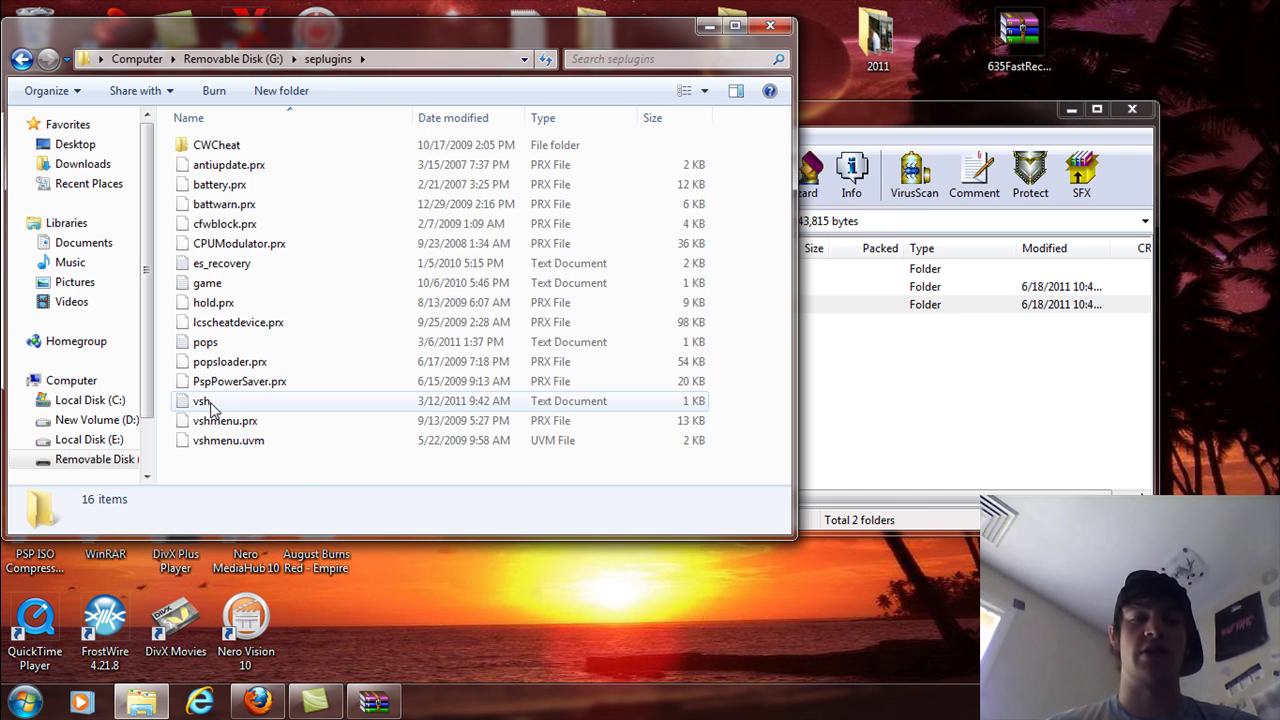
{"action": "double_click", "coordinate": [203, 401]}
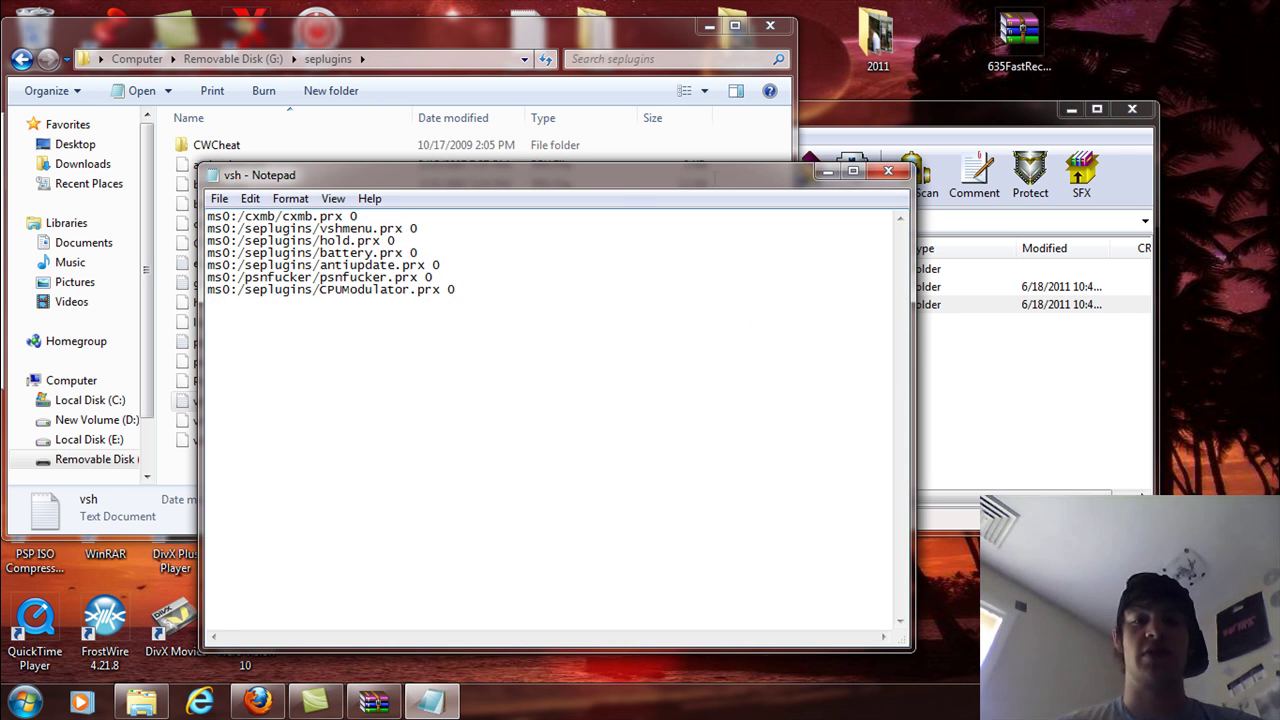
{"action": "left_click", "coordinate": [888, 171]}
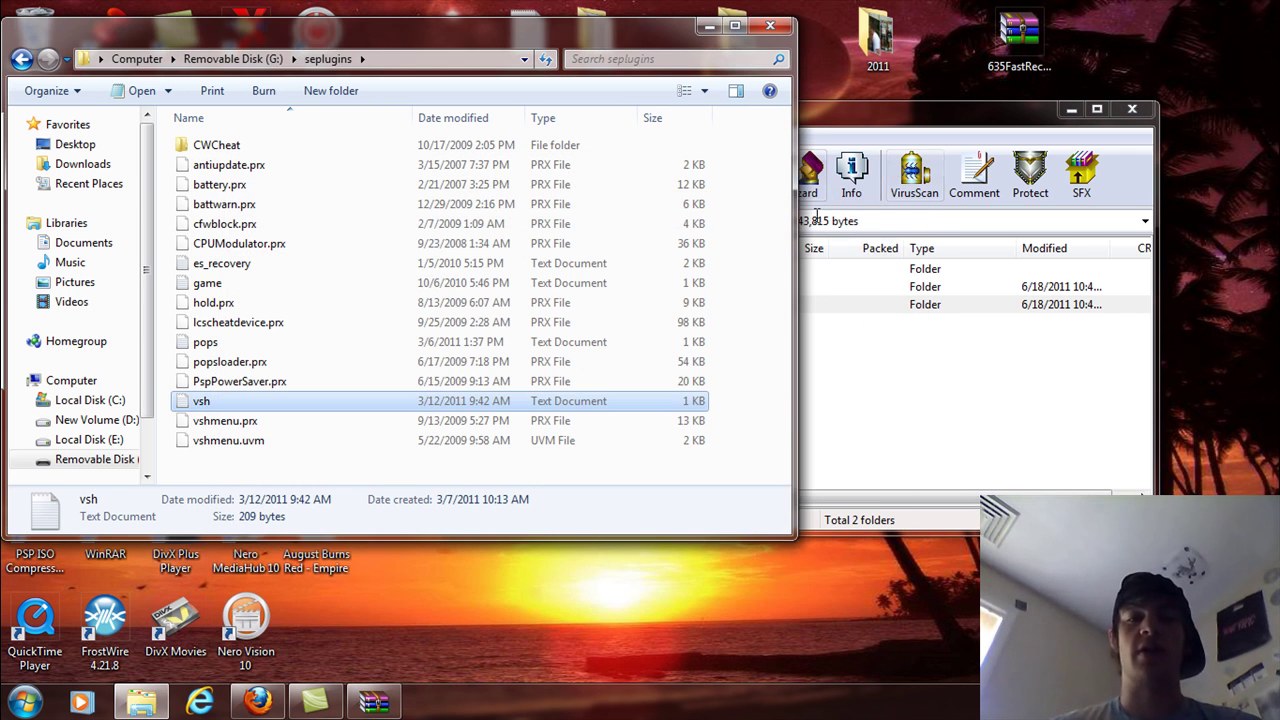
- Replace cxmb.prx in the cxmb folder on Removable Disk (G:) with the copy from the archive's cxmb folder
{"action": "left_click", "coordinate": [888, 425]}
{"action": "left_click", "coordinate": [405, 168]}
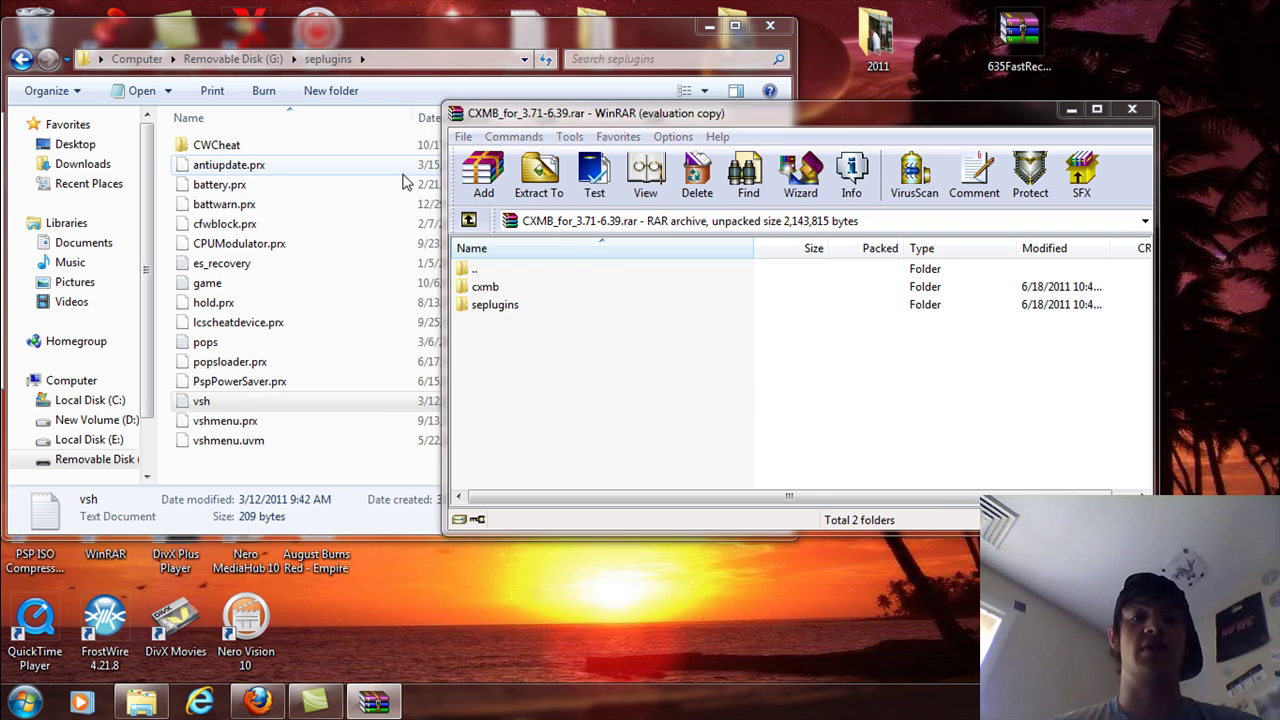
{"action": "left_click", "coordinate": [21, 59]}
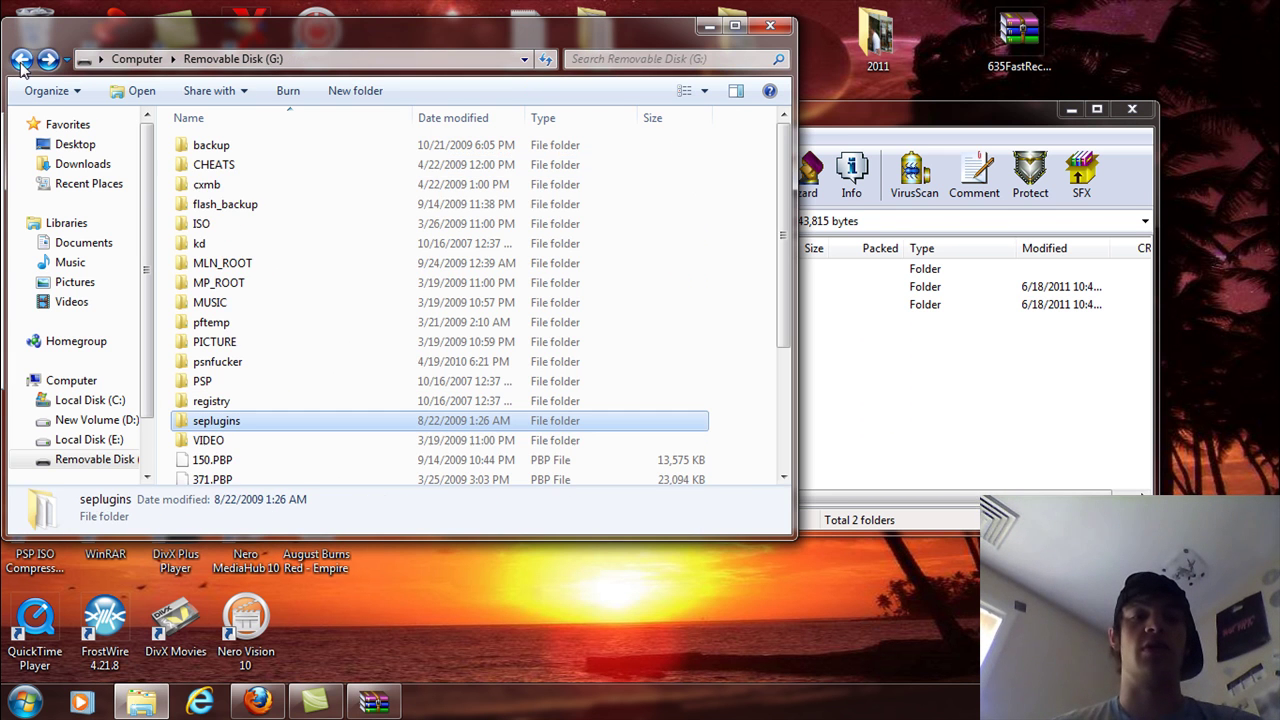
{"action": "double_click", "coordinate": [204, 186]}
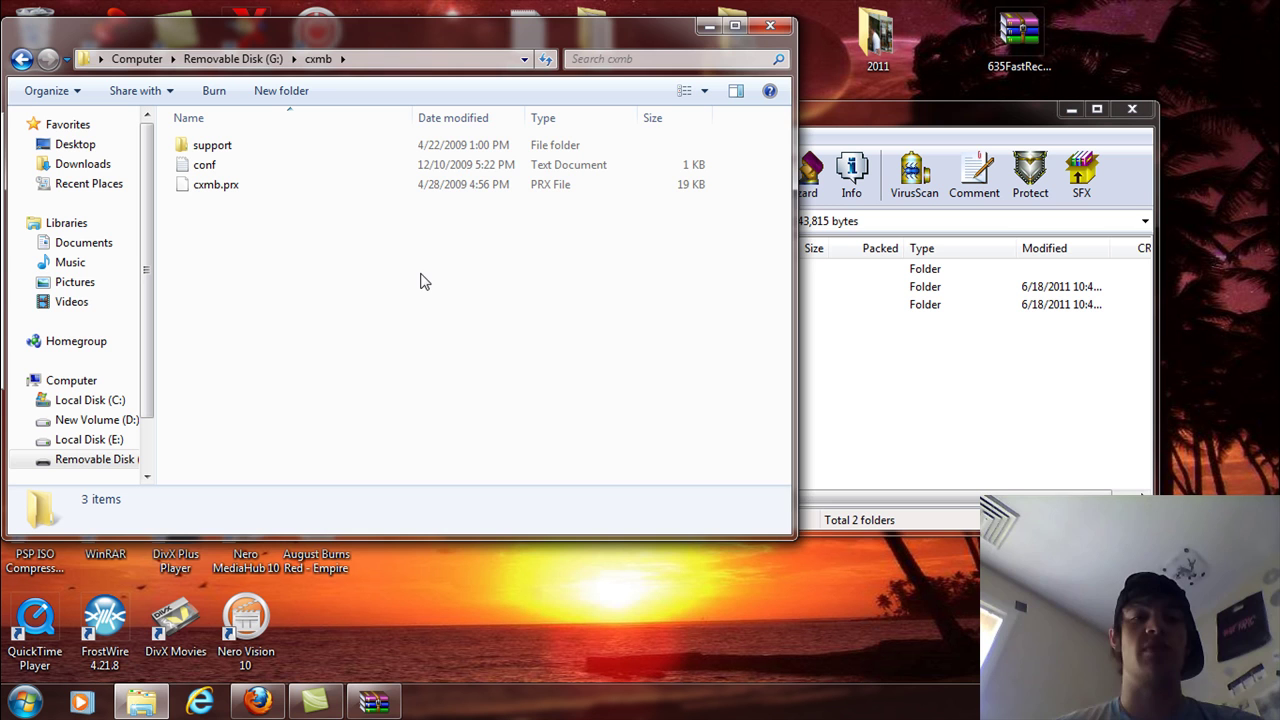
{"action": "left_click", "coordinate": [866, 363]}
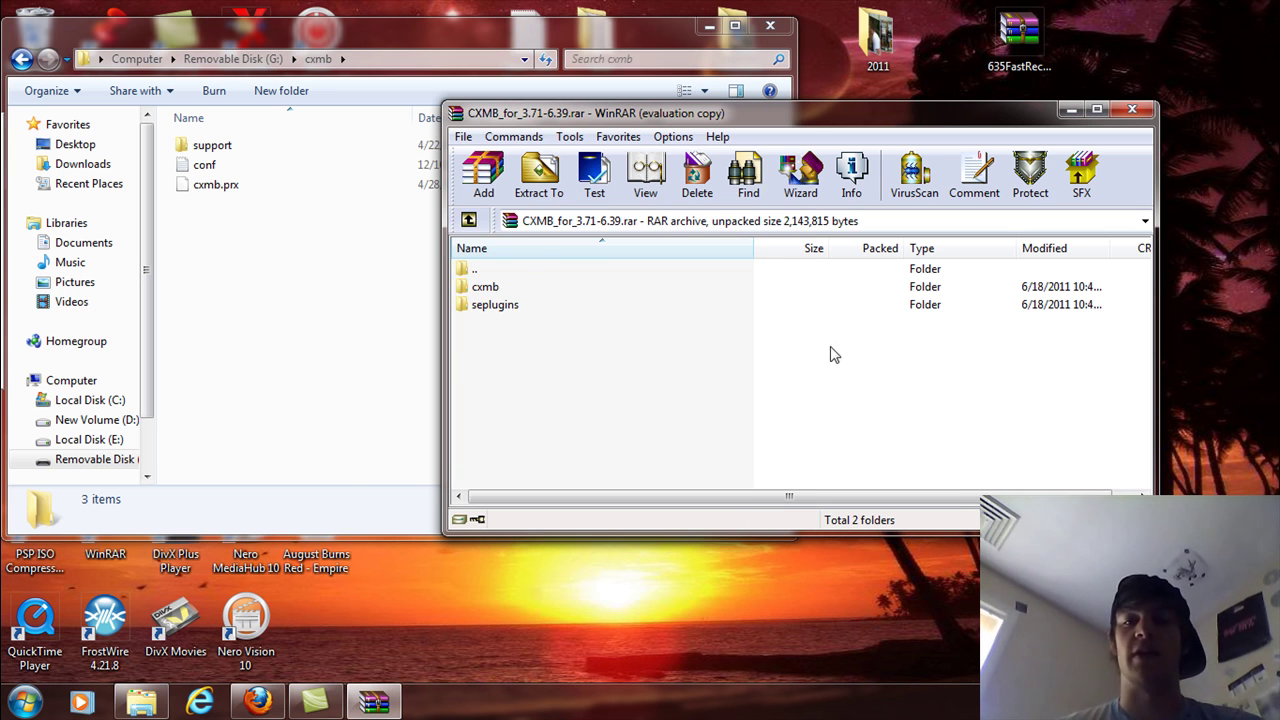
{"action": "left_click", "coordinate": [489, 288]}
{"action": "double_click", "coordinate": [489, 288]}
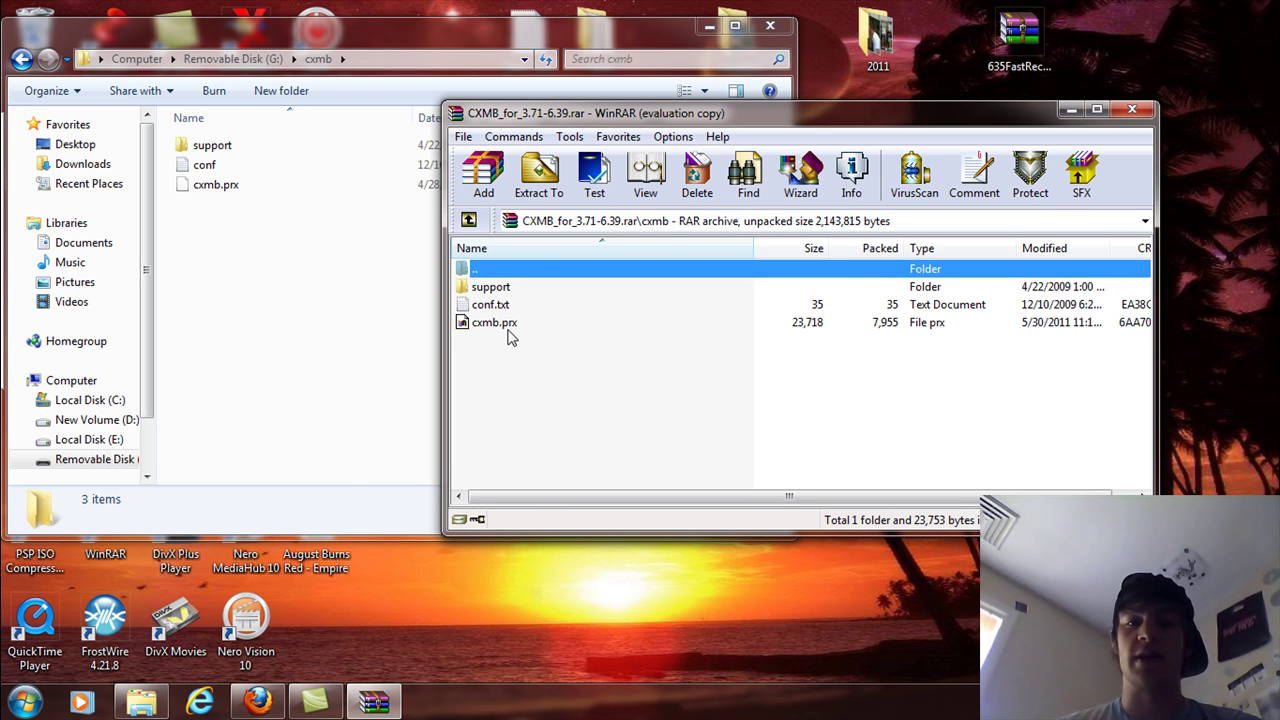
{"action": "left_click_drag", "start_coordinate": [508, 328], "coordinate": [297, 287]}
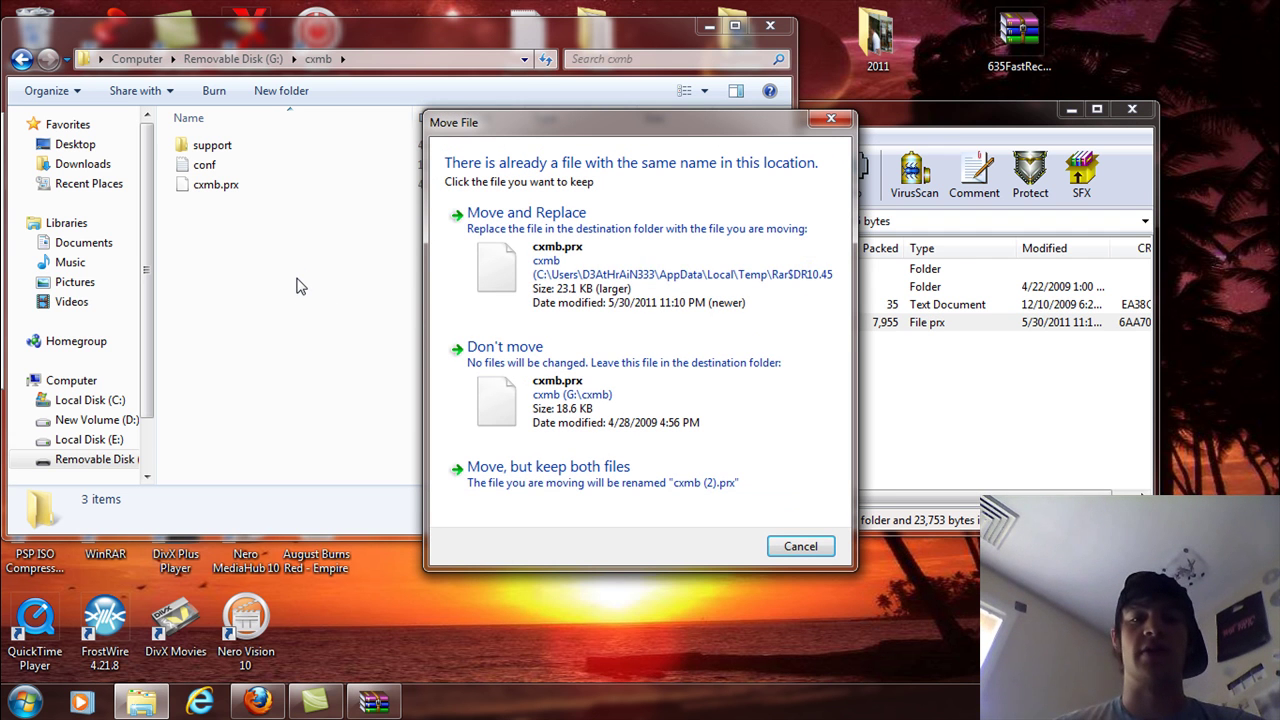
{"action": "left_click", "coordinate": [564, 260]}
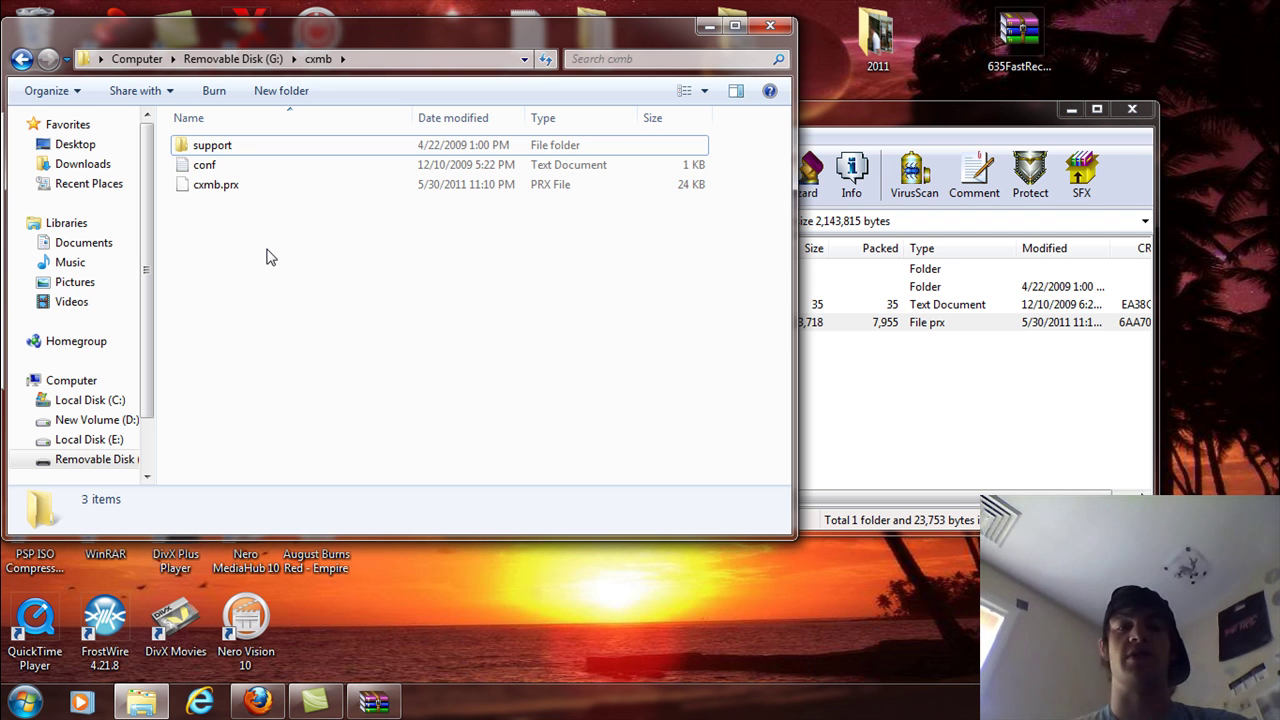
- Copy the cxmb folder from the archive's root to the root of Removable Disk (G:)
{"action": "left_click", "coordinate": [22, 60]}
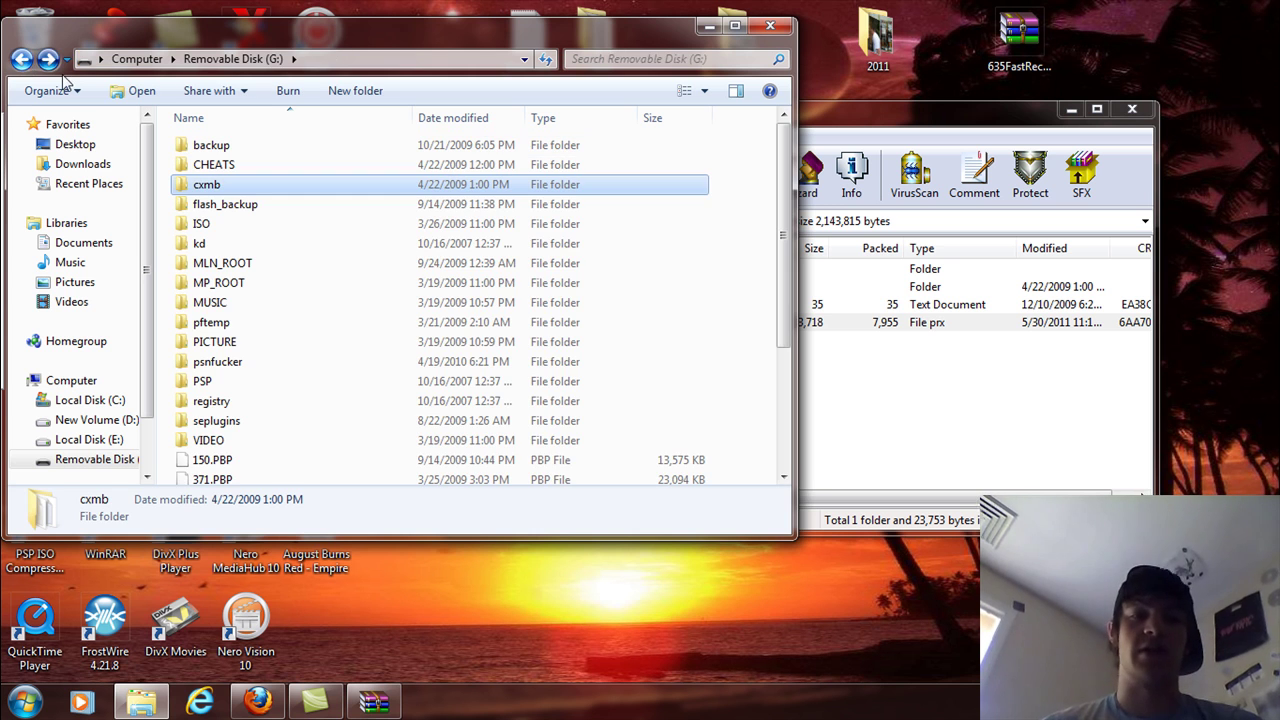
{"action": "left_click", "coordinate": [820, 384]}
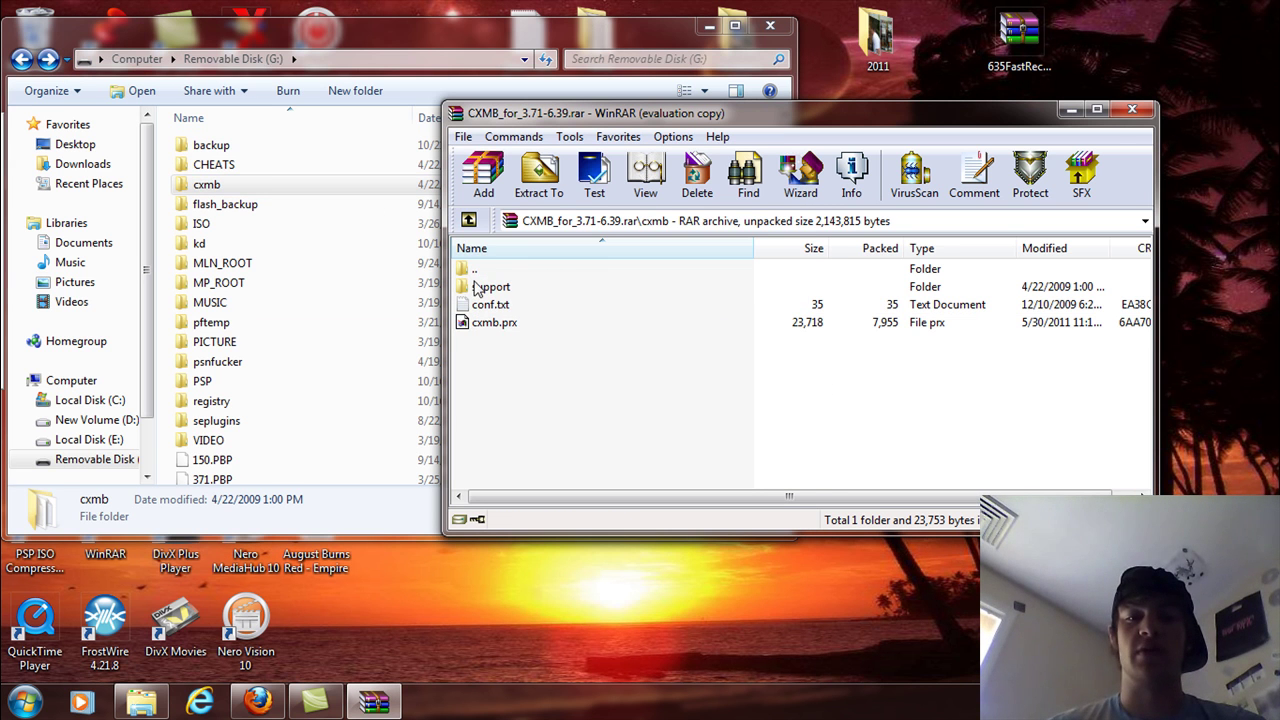
{"action": "left_click", "coordinate": [468, 221]}
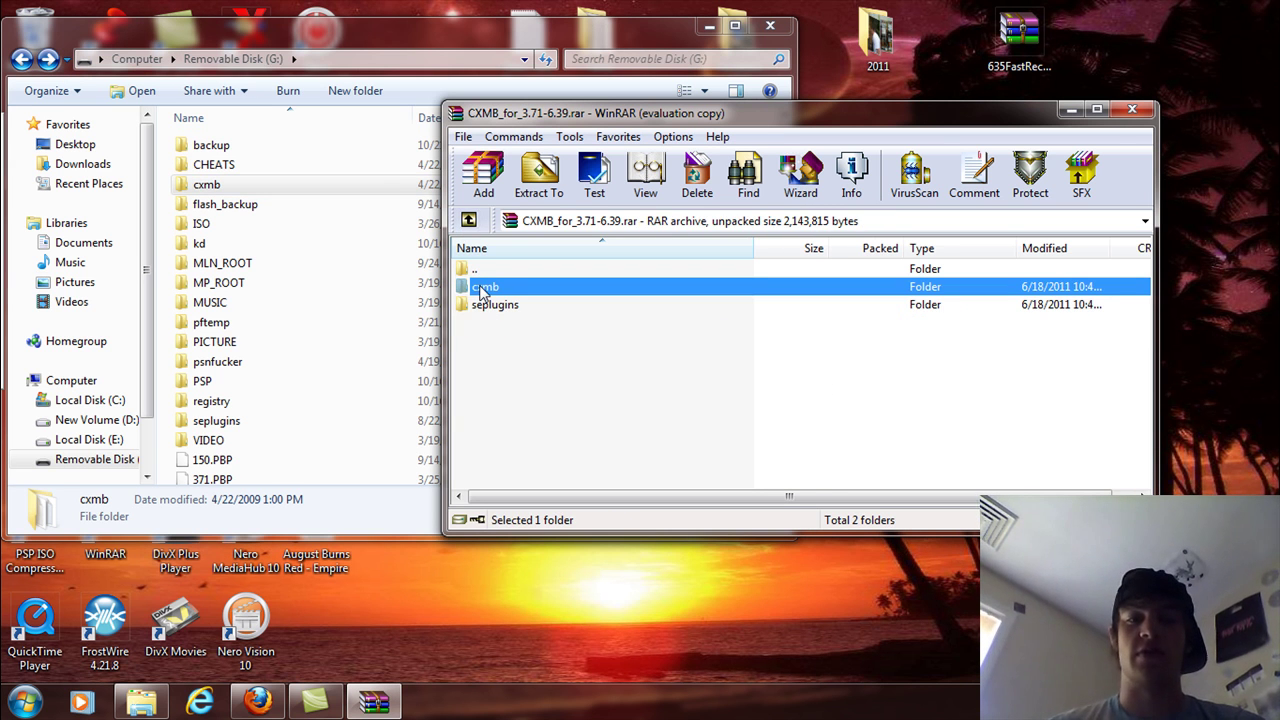
{"action": "left_click_drag", "start_coordinate": [482, 290], "coordinate": [336, 243]}
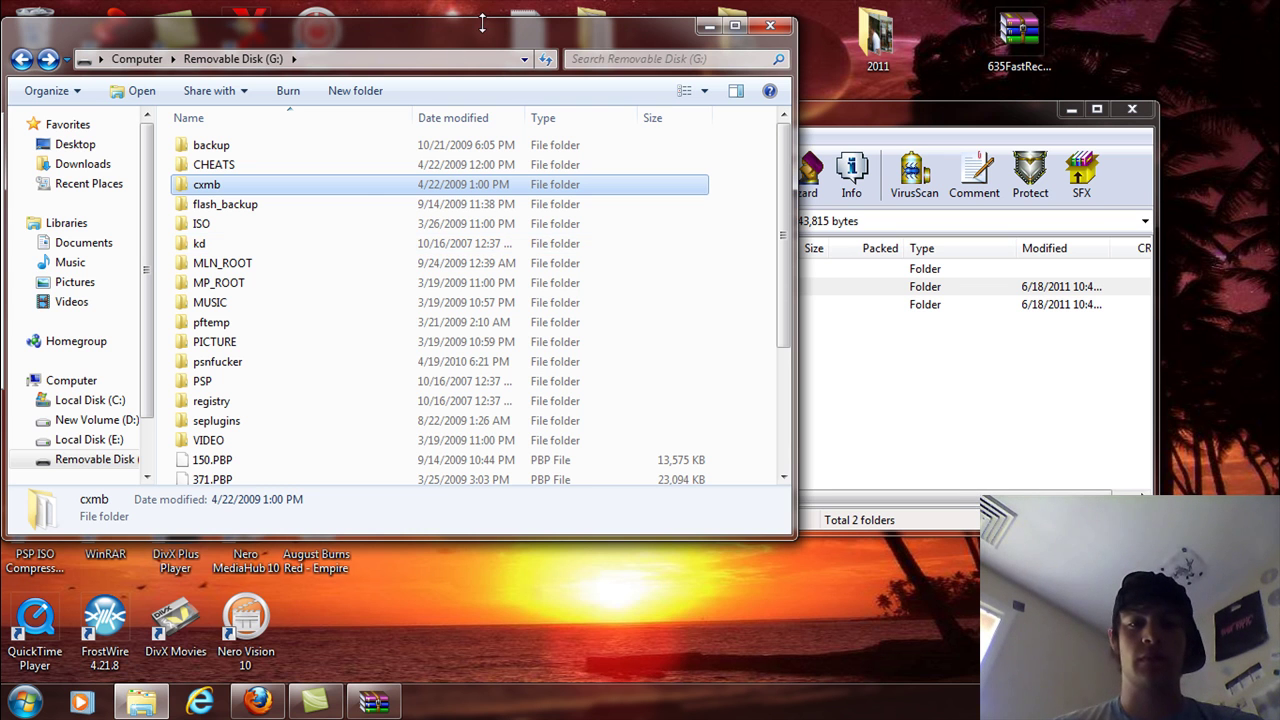
{"action": "double_click", "coordinate": [275, 192]}
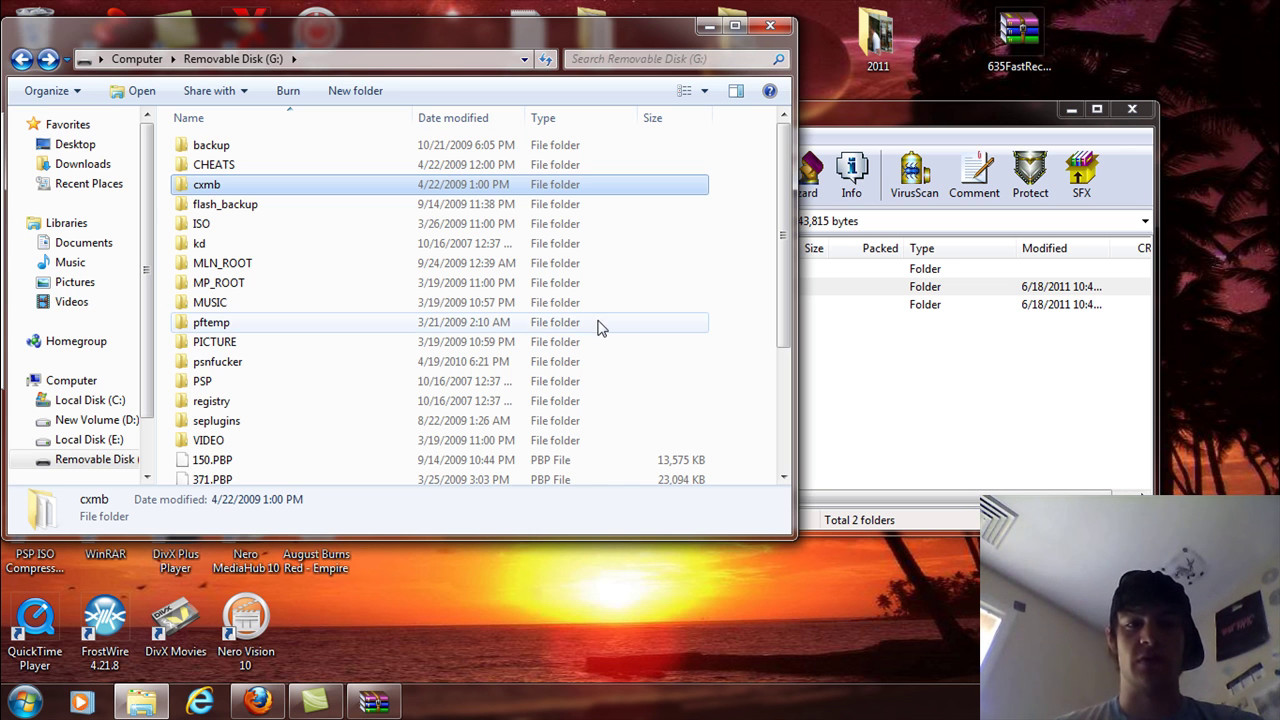
{"action": "left_click_drag", "start_coordinate": [790, 276], "coordinate": [784, 250]}
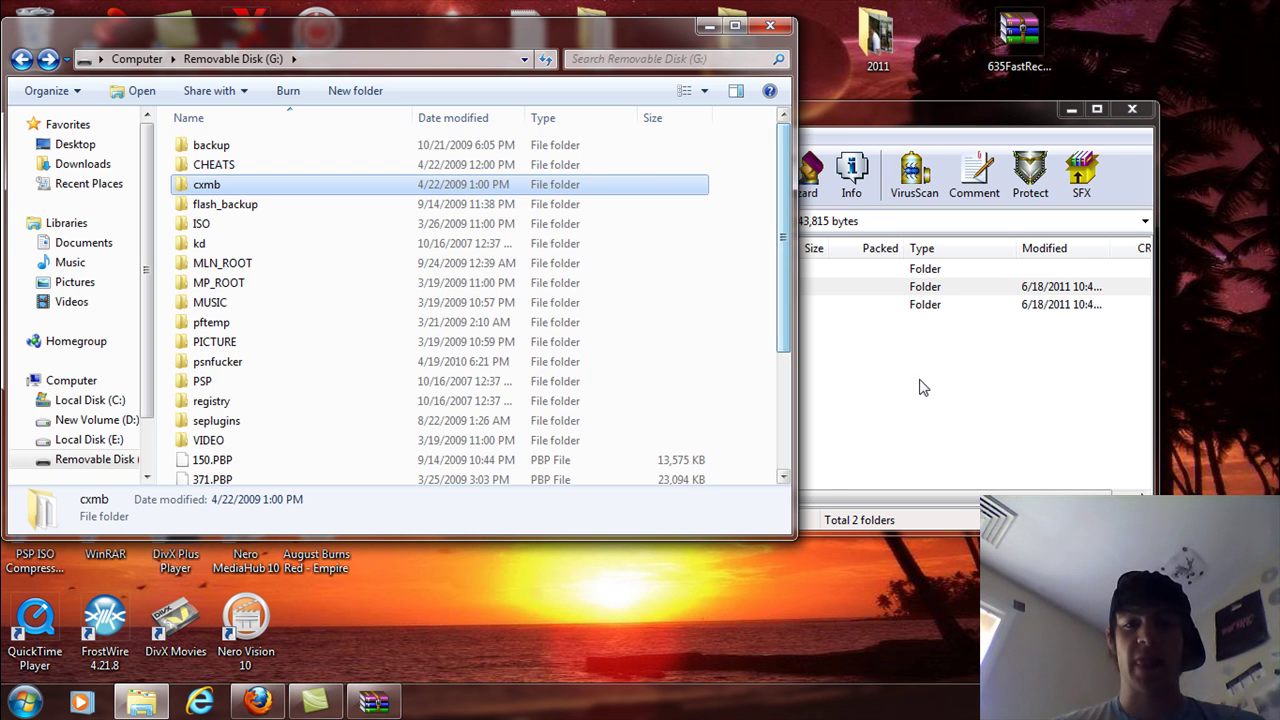
- Open the vsh text file in the seplugins folder on Removable Disk (G:) and vsh.txt from the archive's seplugins folder, keeping both texts visible
{"action": "left_click", "coordinate": [852, 358]}
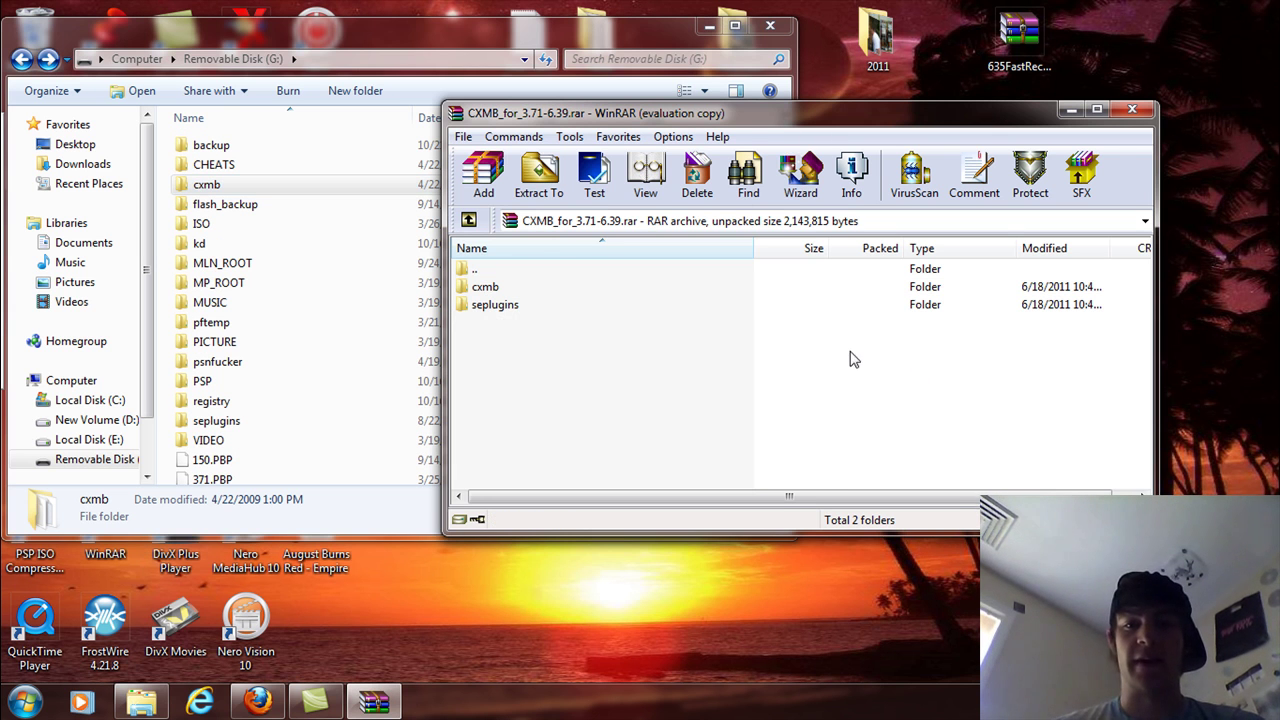
{"action": "double_click", "coordinate": [216, 421]}
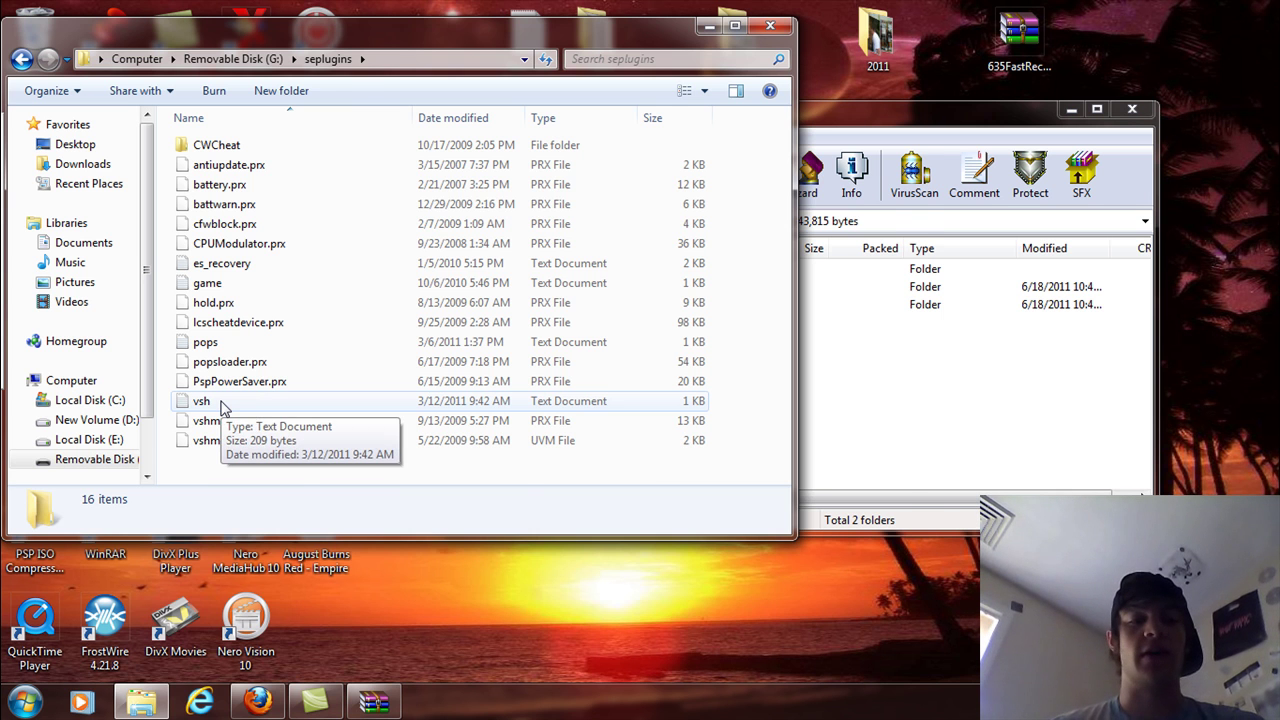
{"action": "double_click", "coordinate": [222, 402]}
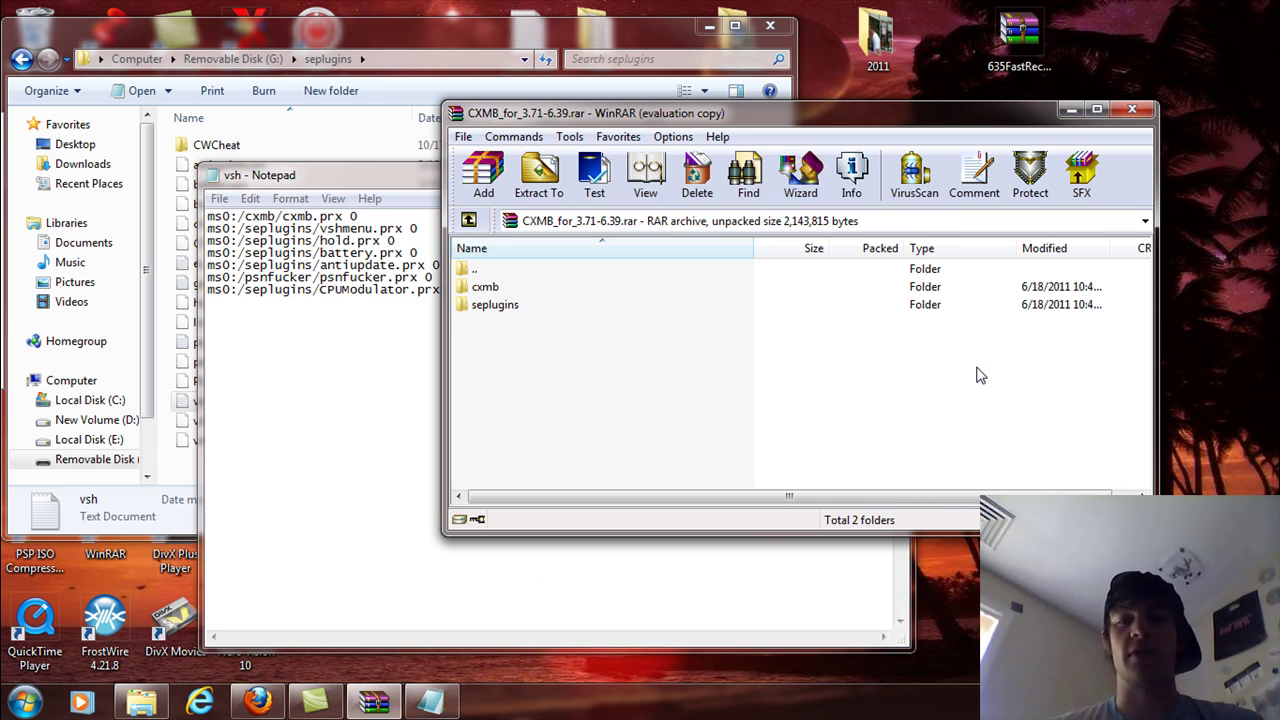
{"action": "left_click", "coordinate": [980, 374]}
{"action": "double_click", "coordinate": [497, 305]}
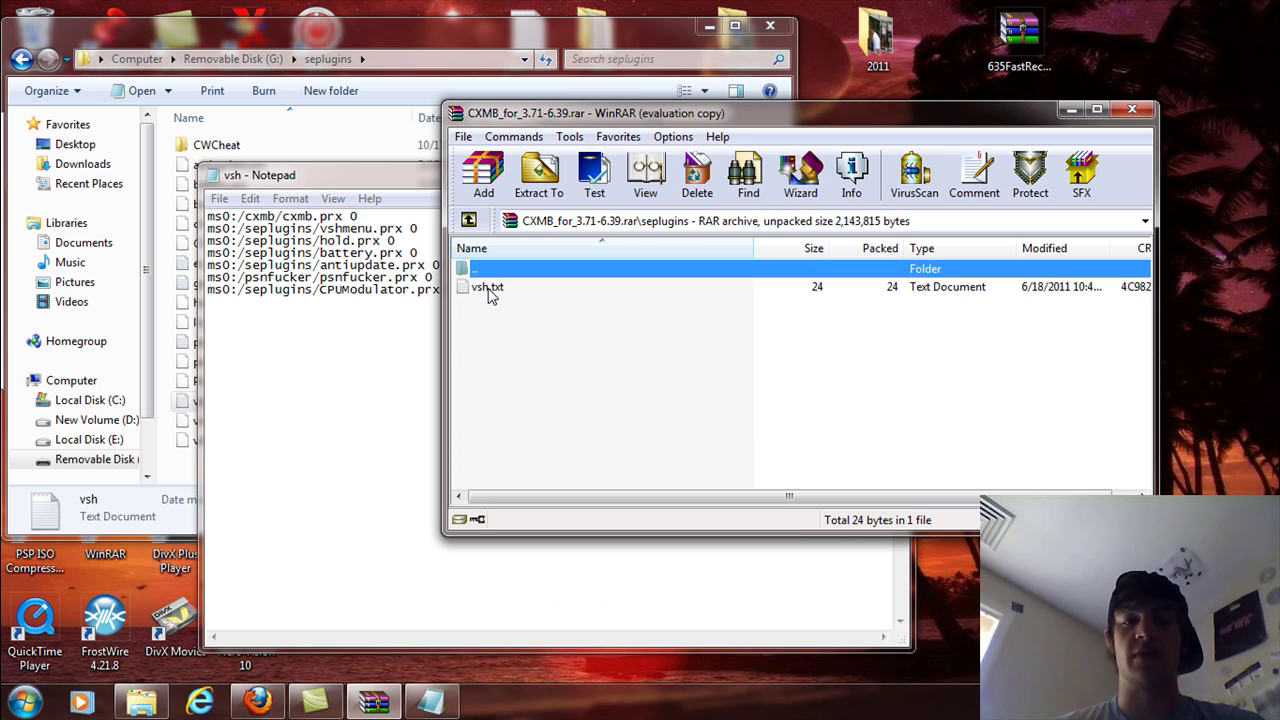
{"action": "double_click", "coordinate": [488, 288]}
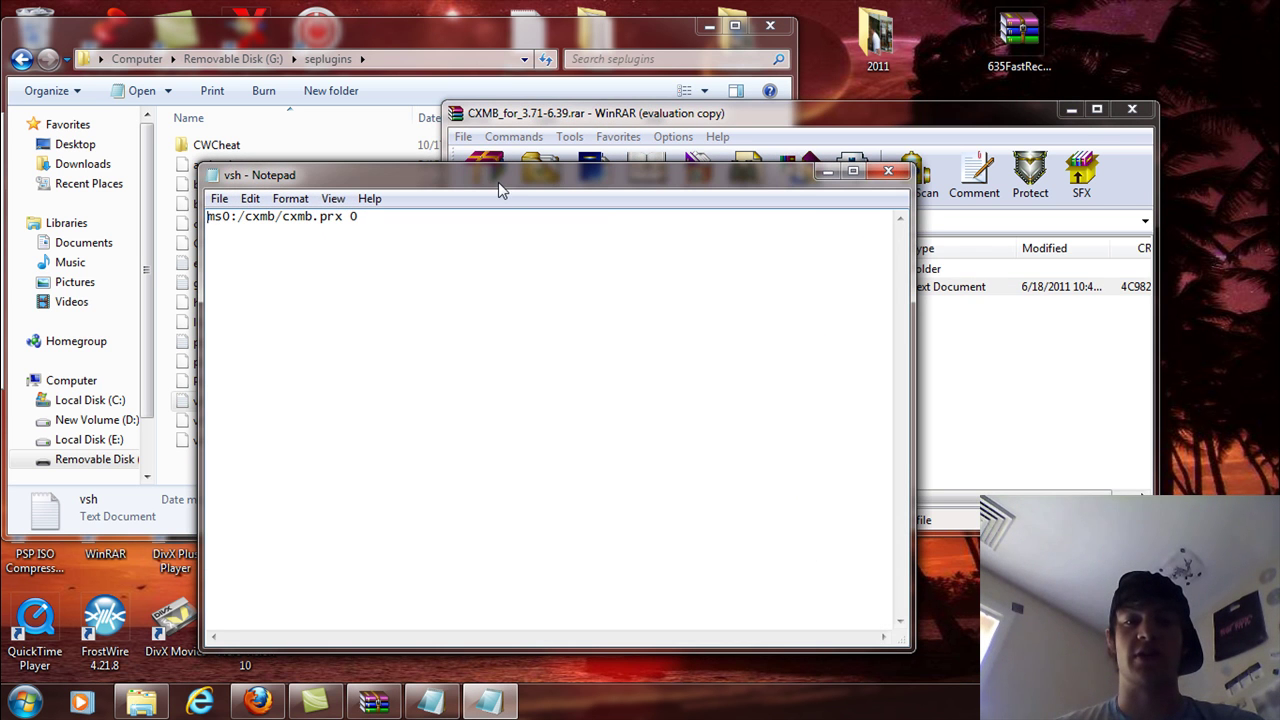
{"action": "left_click_drag", "start_coordinate": [498, 182], "coordinate": [830, 60]}
- Copy the full text of the archive's vsh.txt, the line ms0:/cxmb/cxmb.prx 0
{"action": "left_click", "coordinate": [713, 97]}
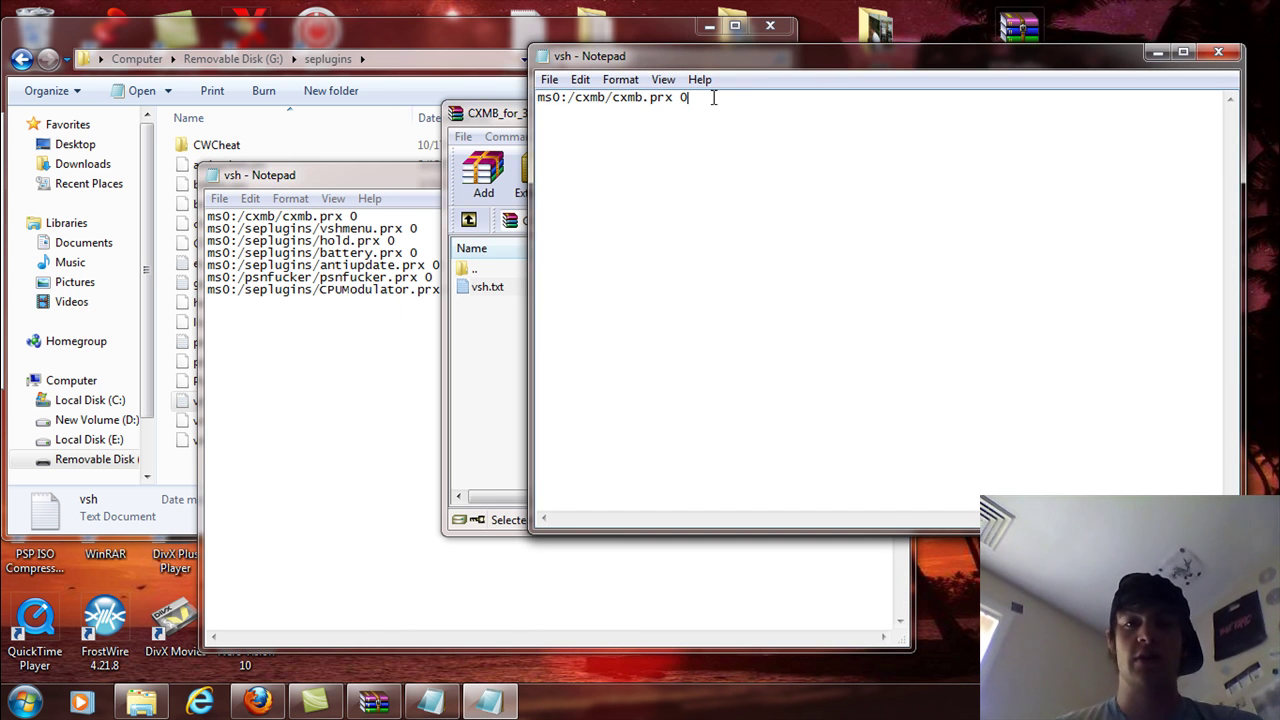
{"action": "key", "text": "ctrl+a"}
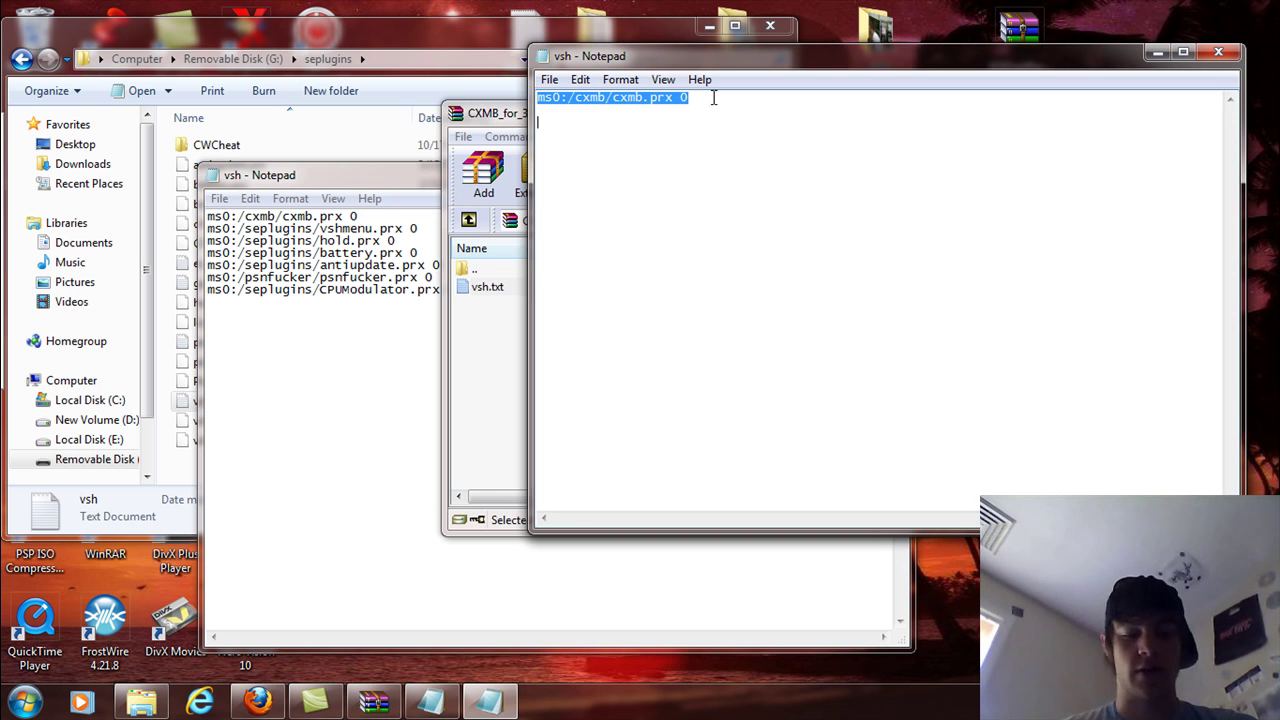
{"action": "right_click", "coordinate": [670, 123]}
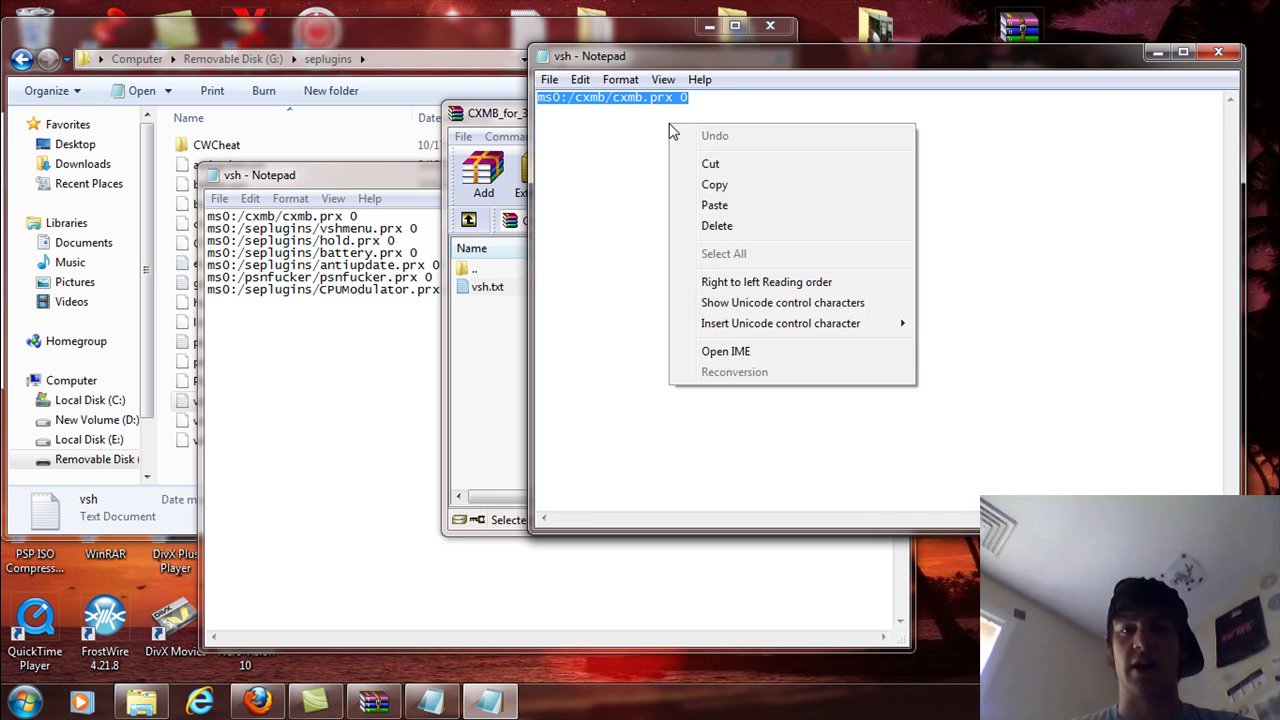
{"action": "left_click", "coordinate": [714, 186]}
- Highlight the ms0:/cxmb/cxmb.prx 0 line in the memory stick's vsh file for comparison, and close both vsh files without editing
{"action": "left_click", "coordinate": [377, 363]}
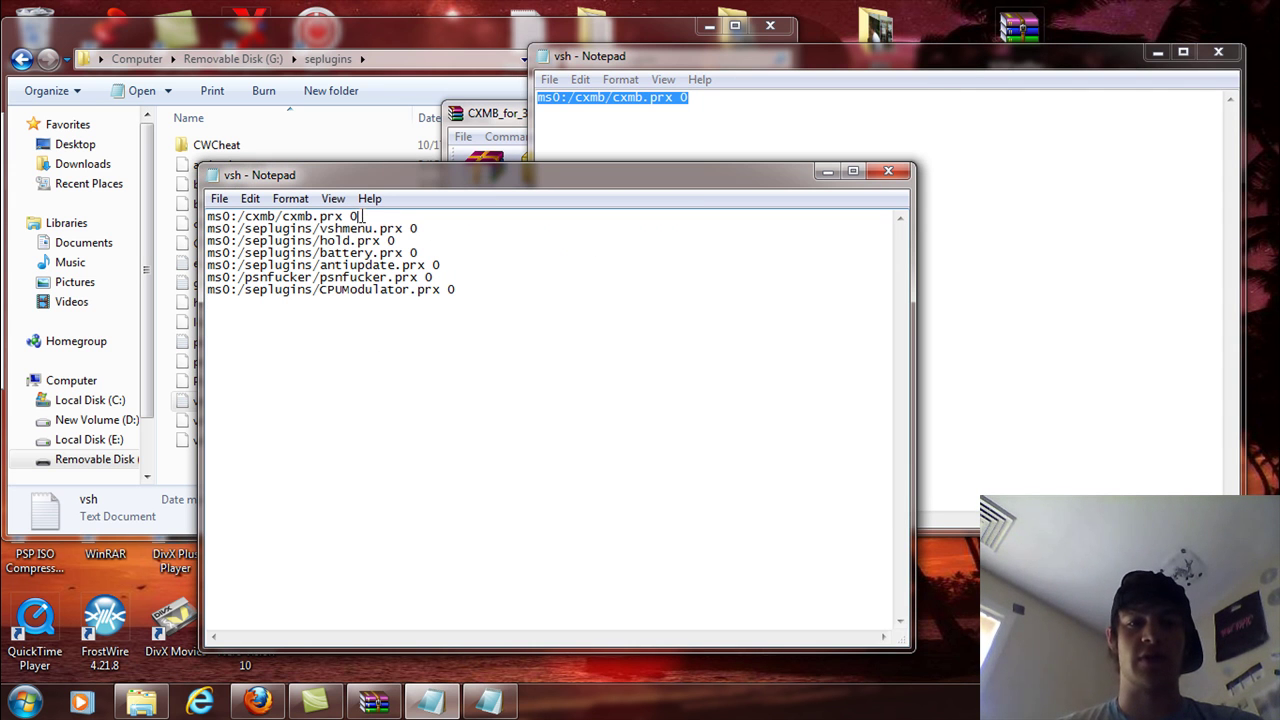
{"action": "mouse_move", "coordinate": [207, 229]}
{"action": "left_mouse_down"}
{"action": "mouse_move", "coordinate": [254, 232]}
{"action": "mouse_move", "coordinate": [207, 217]}
{"action": "left_mouse_up"}
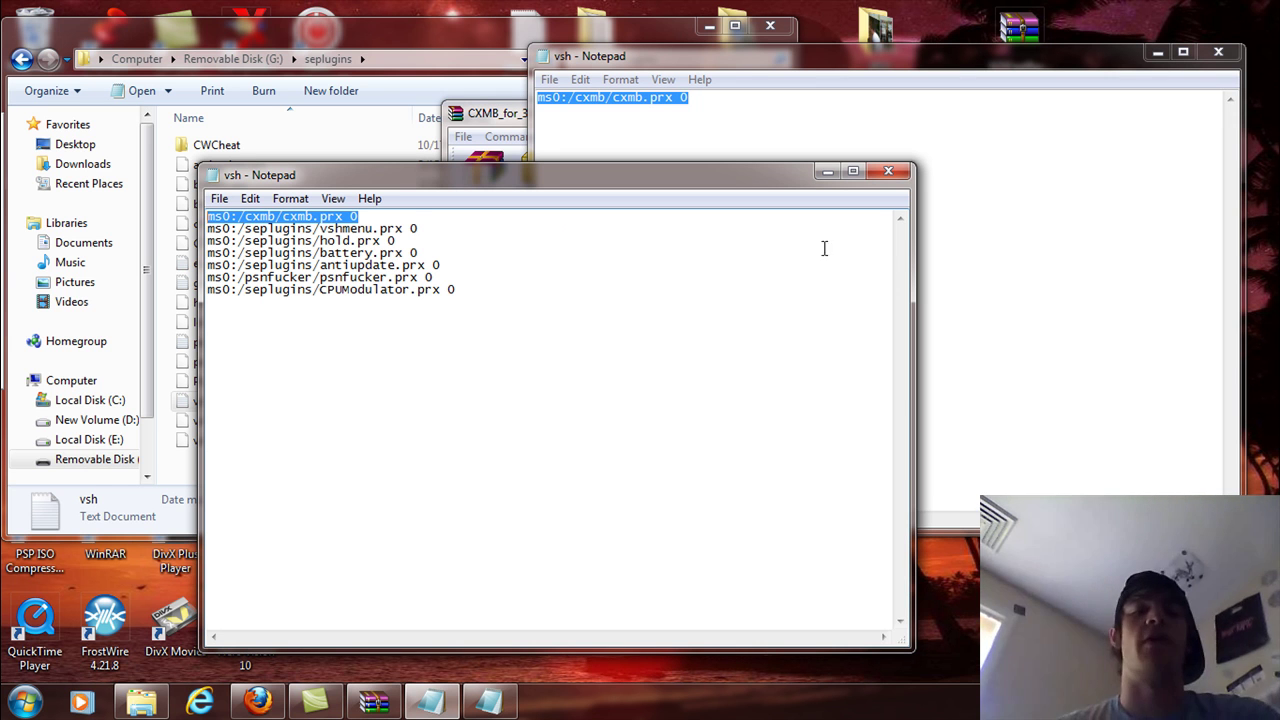
{"action": "left_click", "coordinate": [898, 171]}
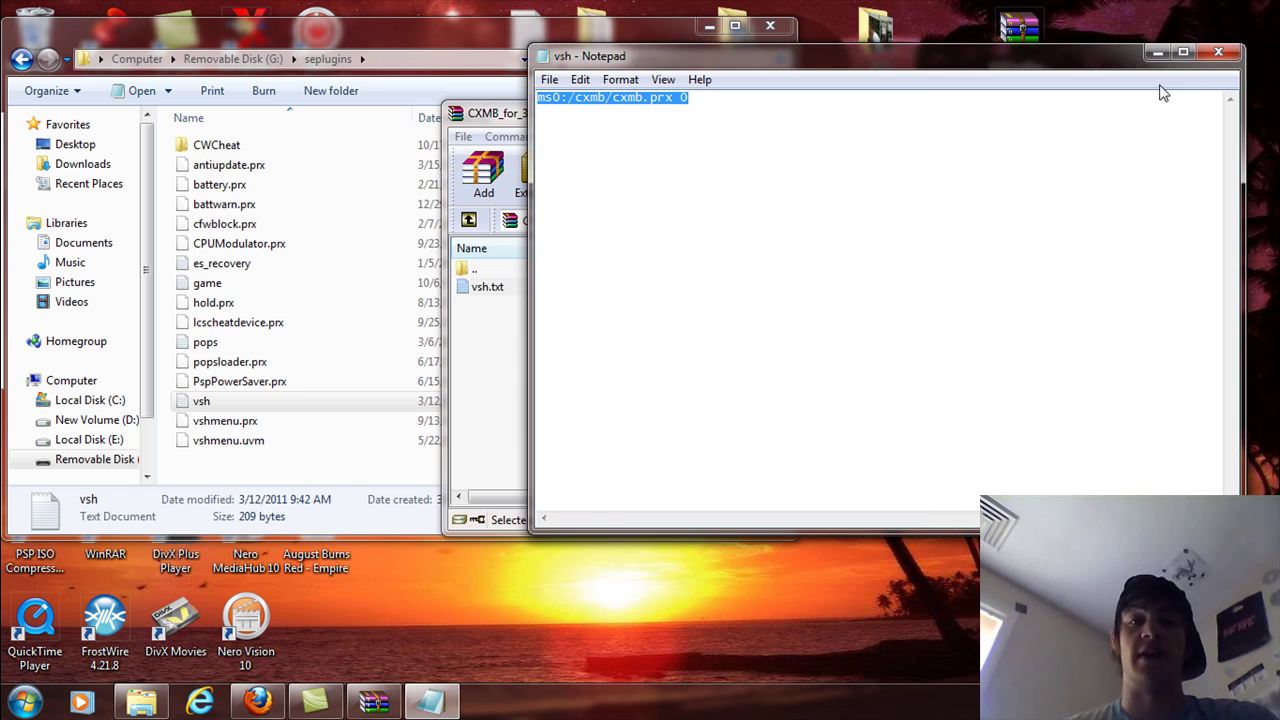
{"action": "left_click", "coordinate": [1207, 54]}
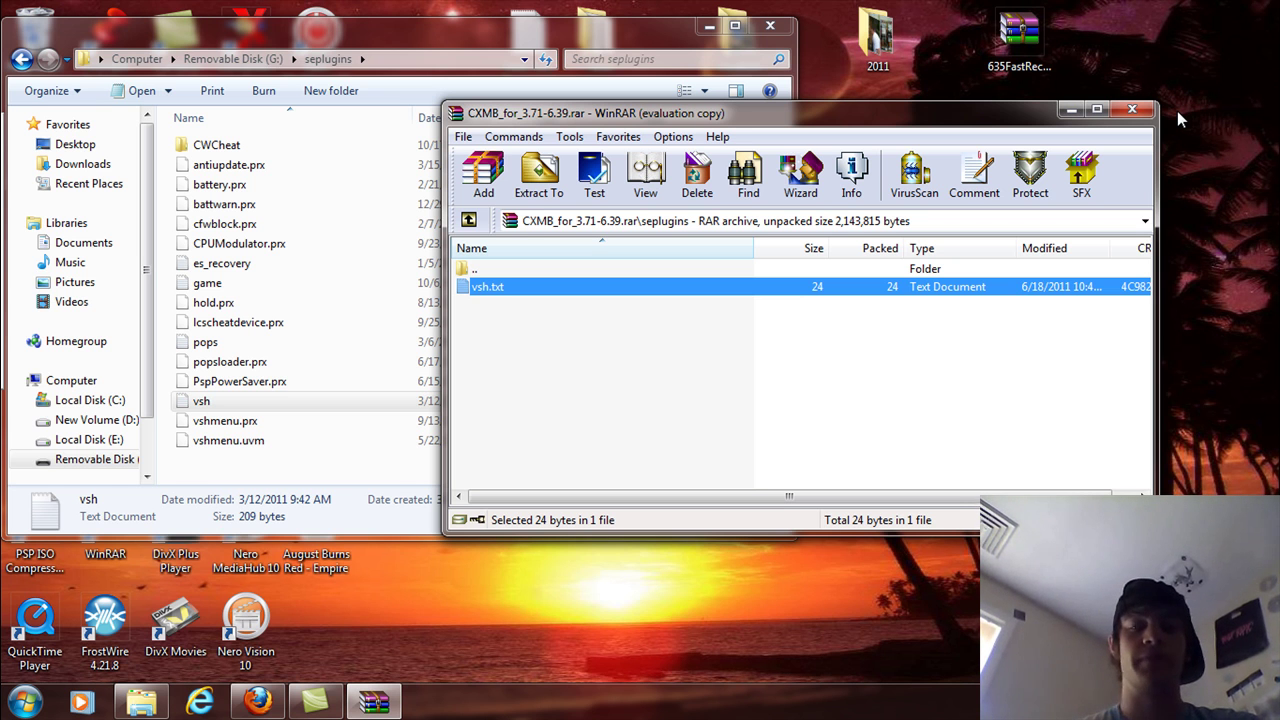
- Close the CXMB archive and the seplugins folder window of Removable Disk (G:)
{"action": "left_click", "coordinate": [1132, 109]}
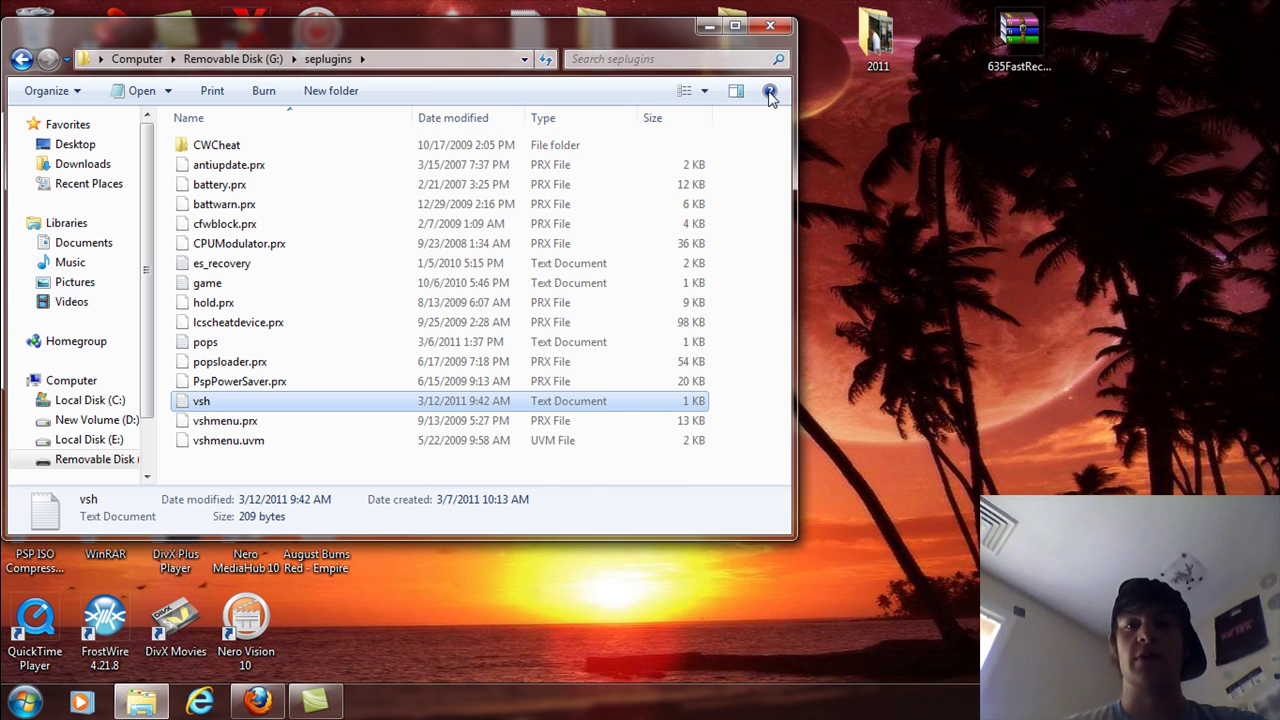
{"action": "left_click_drag", "start_coordinate": [639, 28], "coordinate": [852, 94]}
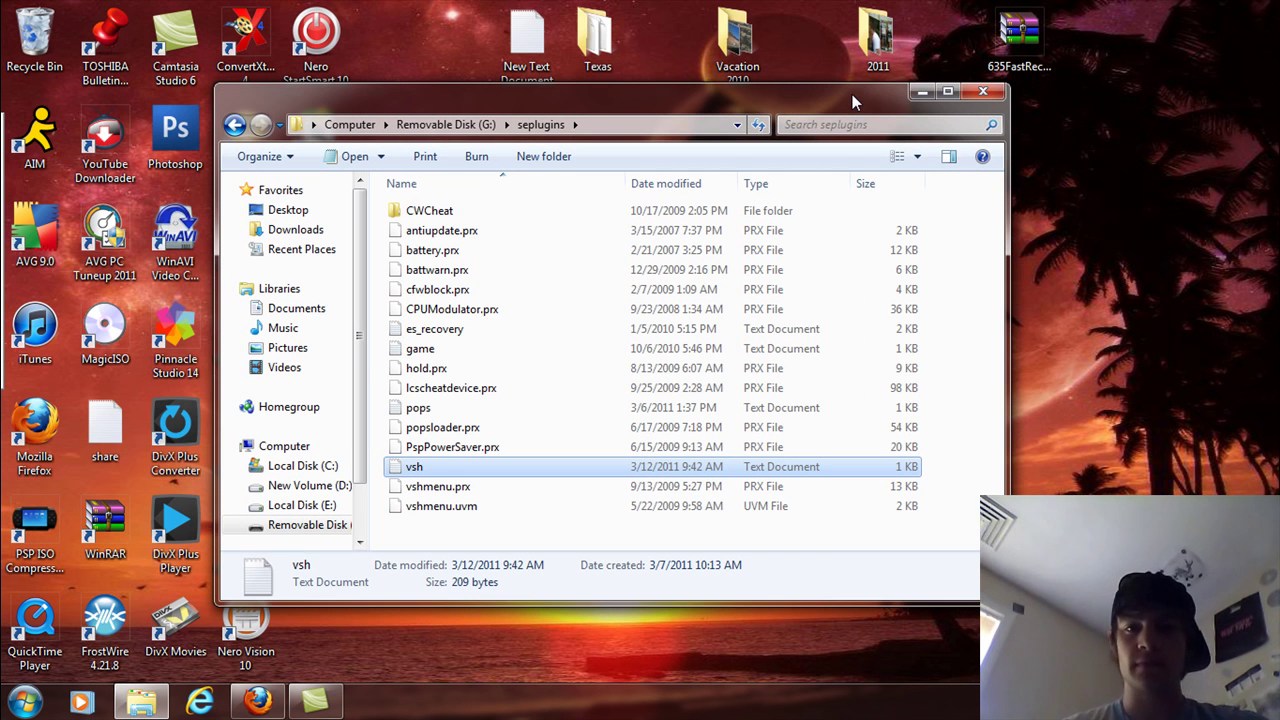
{"action": "left_click", "coordinate": [988, 94]}
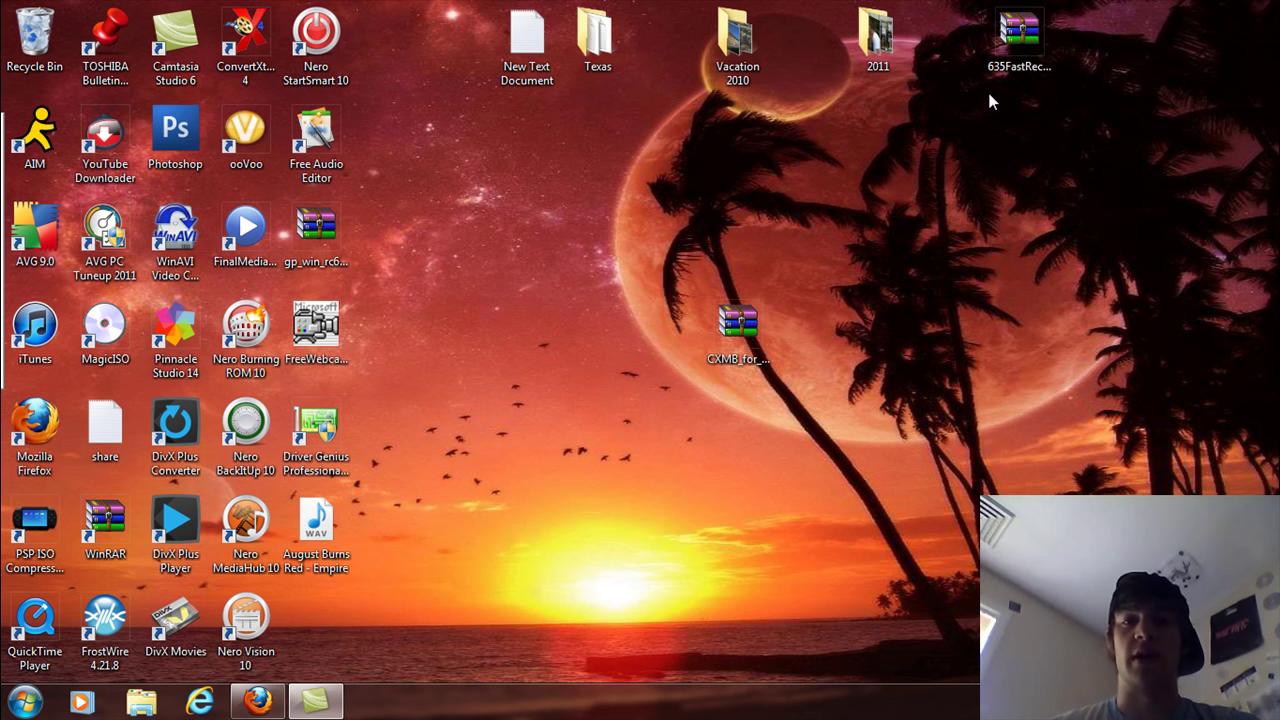
{"action": "left_click", "coordinate": [738, 325]}
{"action": "left_click", "coordinate": [666, 443]}
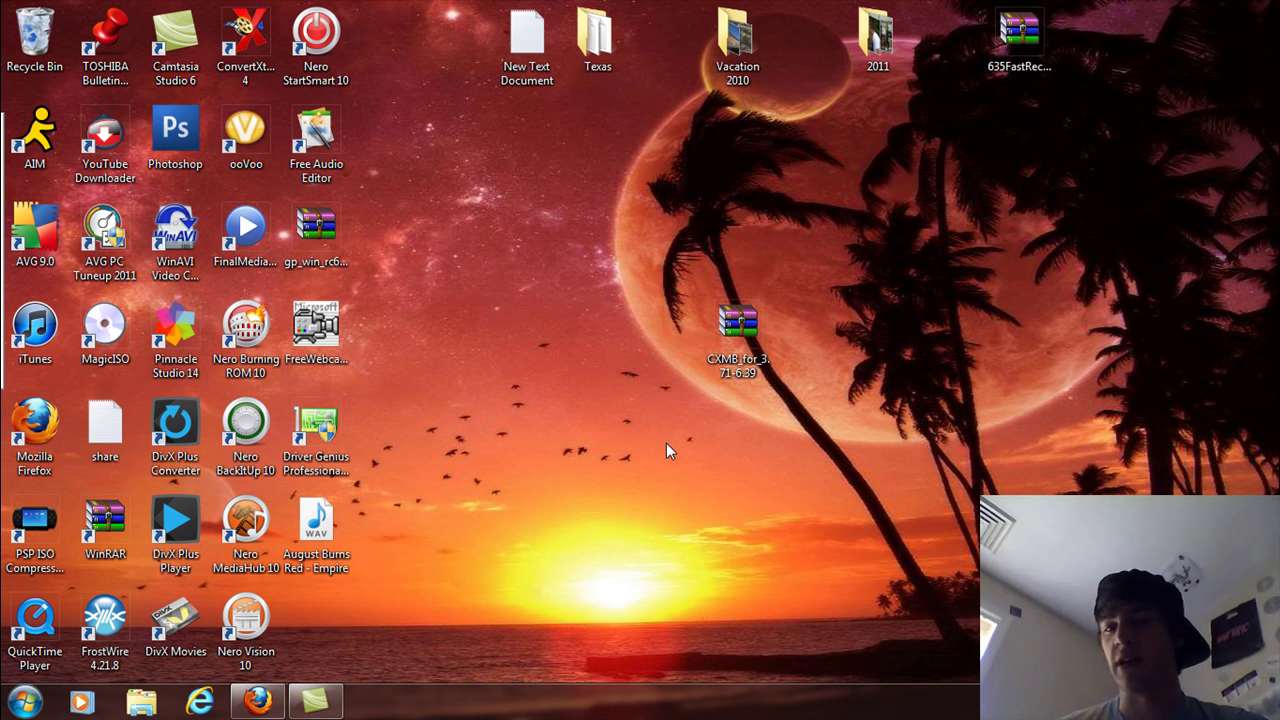